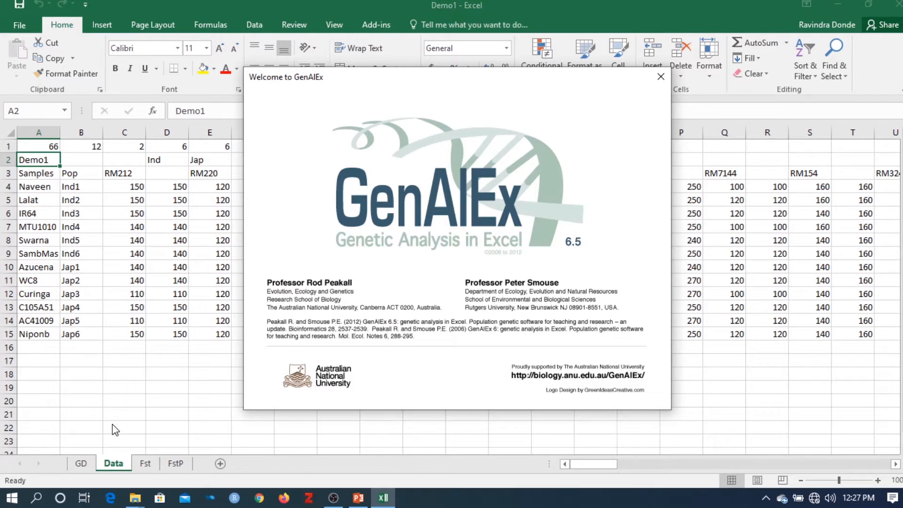
# Step: Delete the GD, Fst and FstP worksheets, leaving only the Data sheet in the workbook
pyautogui.click(85, 462)
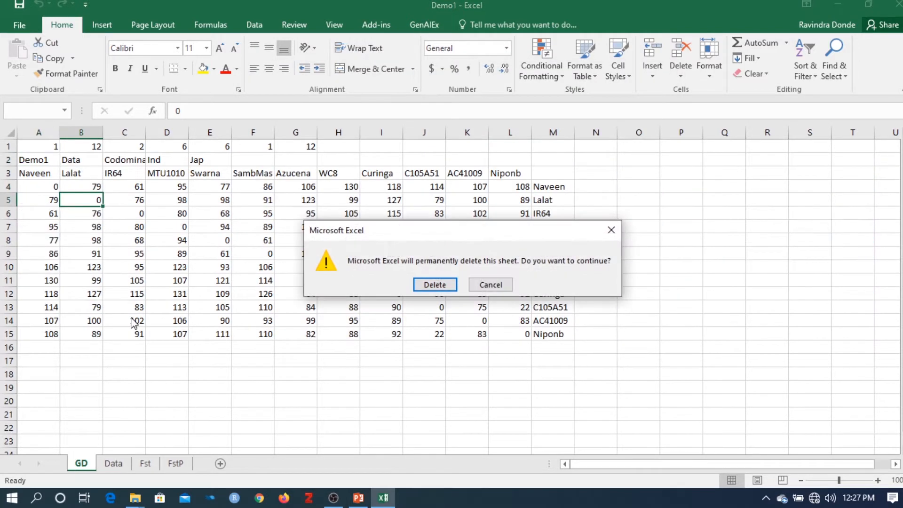
pyautogui.press('Return')
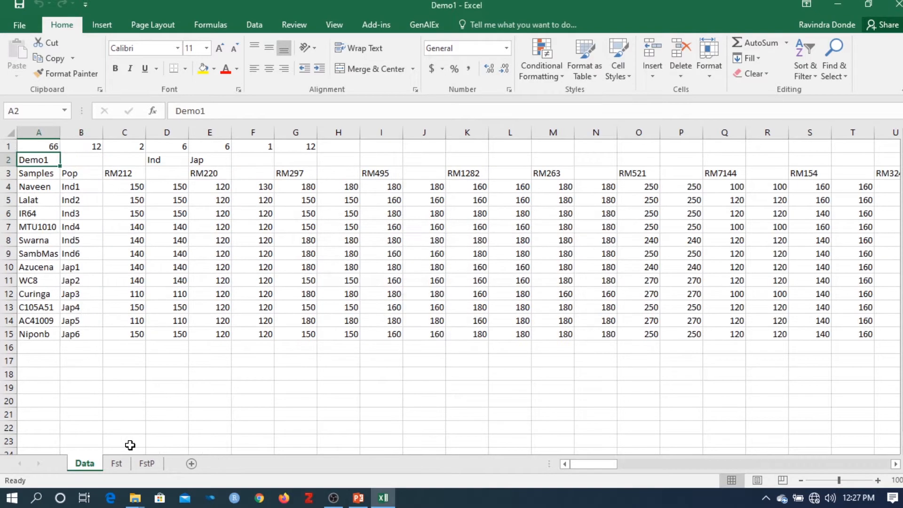
pyautogui.rightClick(116, 463)
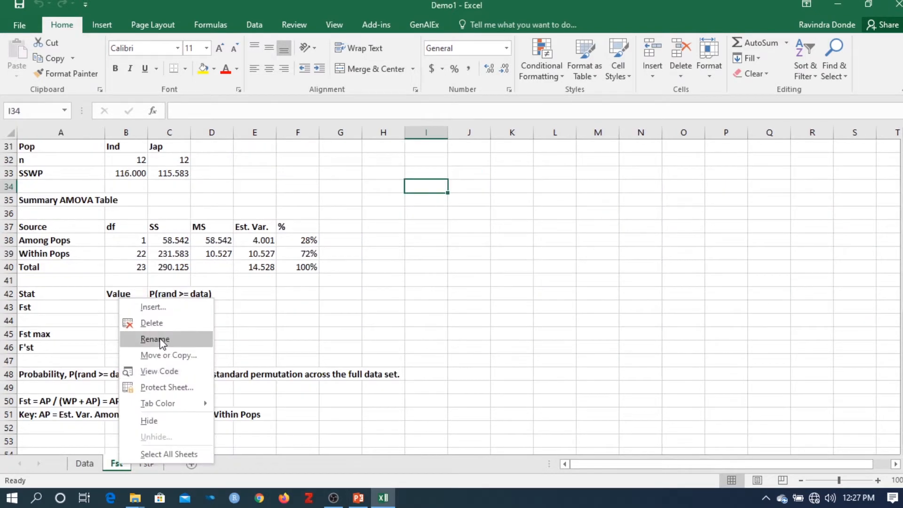
pyautogui.click(152, 322)
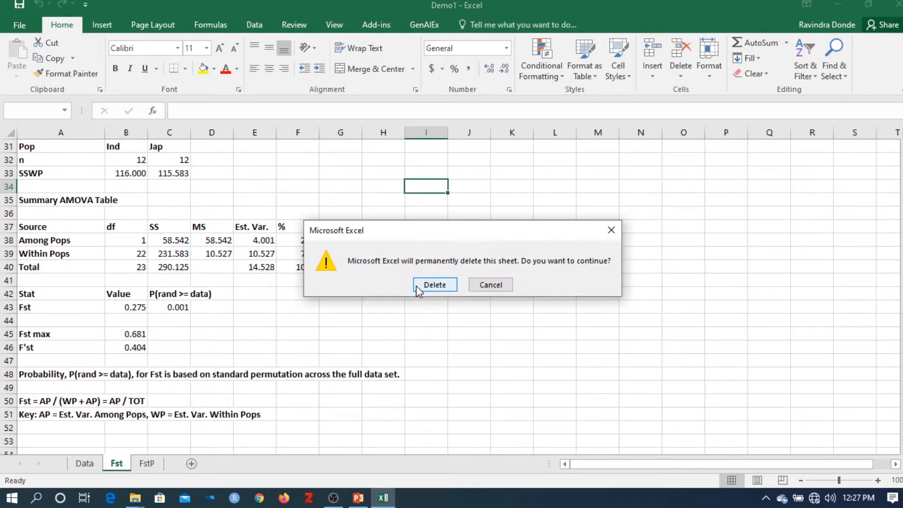
pyautogui.click(418, 287)
pyautogui.rightClick(123, 465)
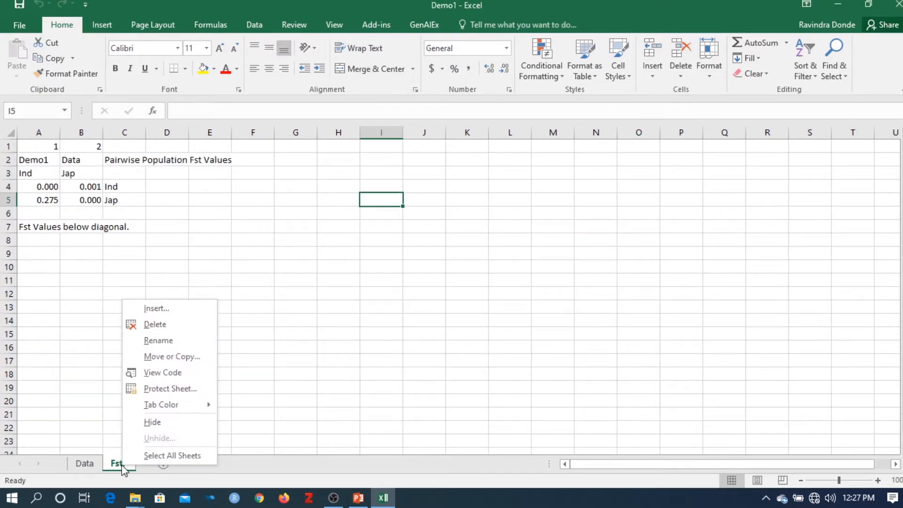
pyautogui.click(165, 324)
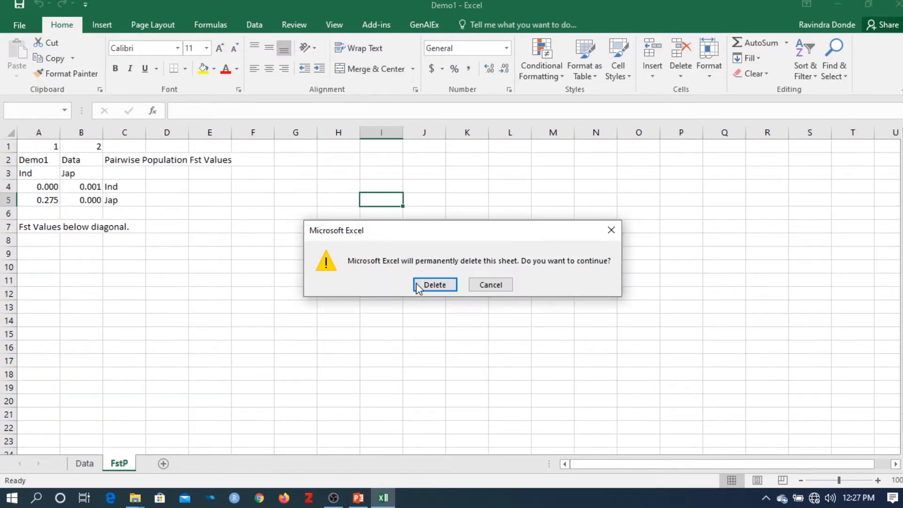
pyautogui.click(434, 284)
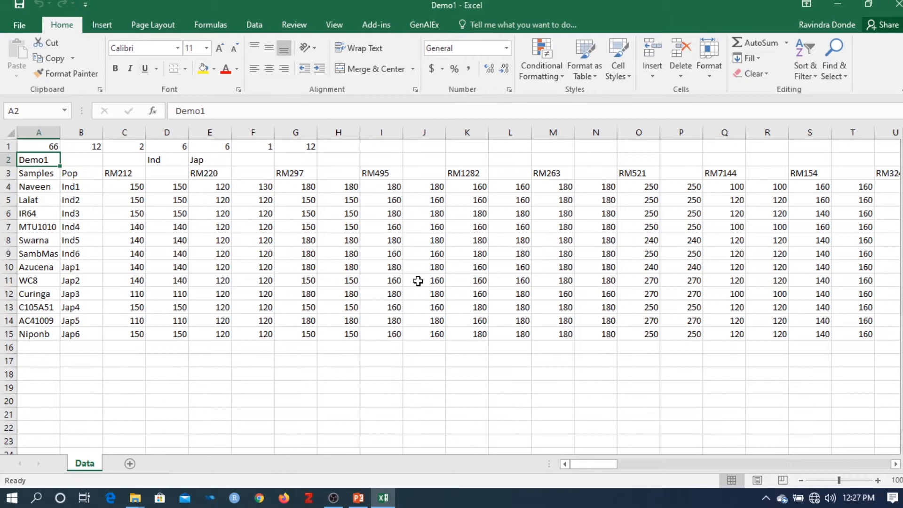
pyautogui.click(117, 402)
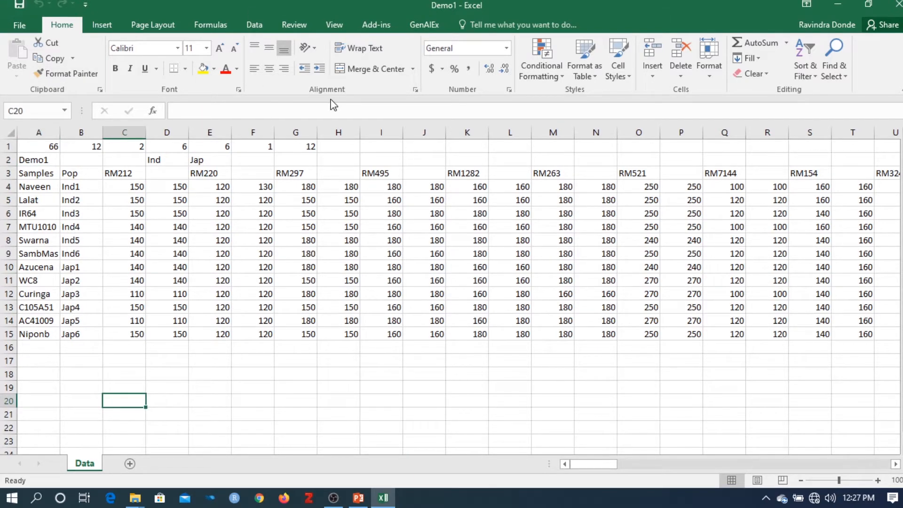
# Step: Calculate the GenAlEx genetic distance for the Data sheet with the Codom-Genotypic option, output to a worksheet as a sample-labelled square matrix
pyautogui.click(428, 28)
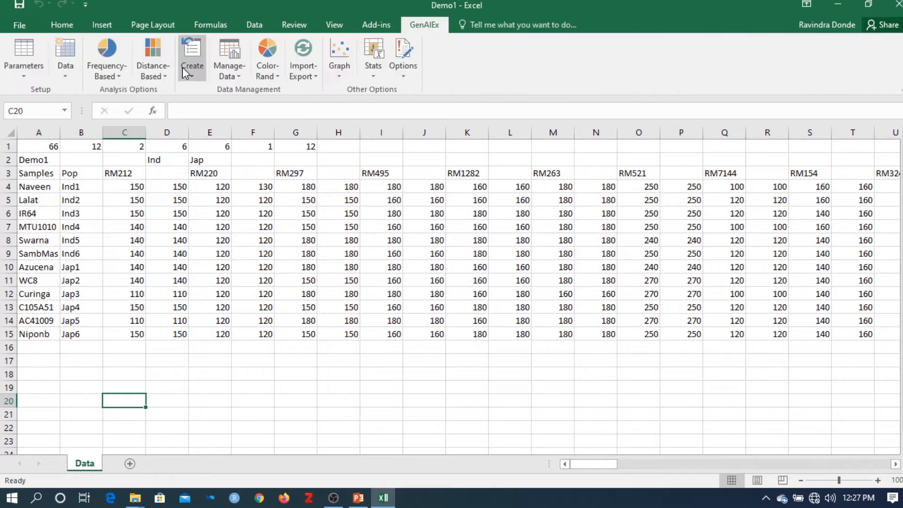
pyautogui.click(152, 70)
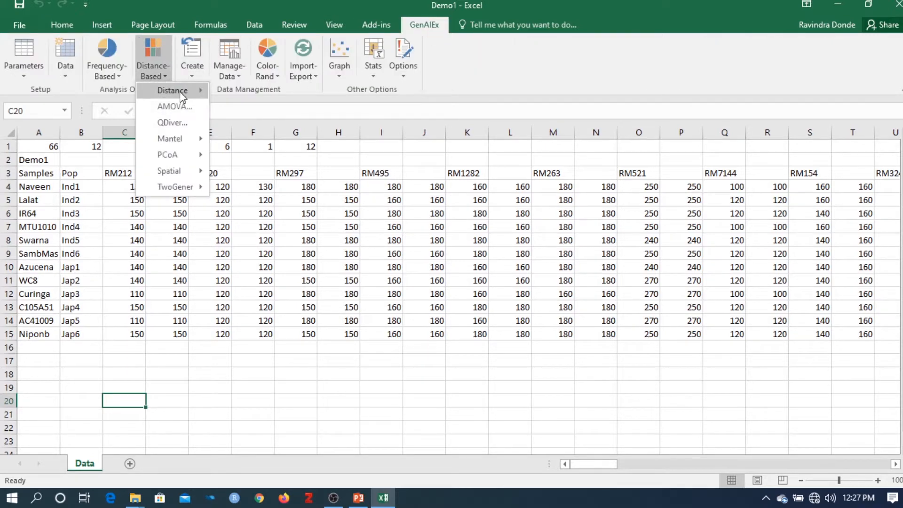
pyautogui.moveTo(180, 92)
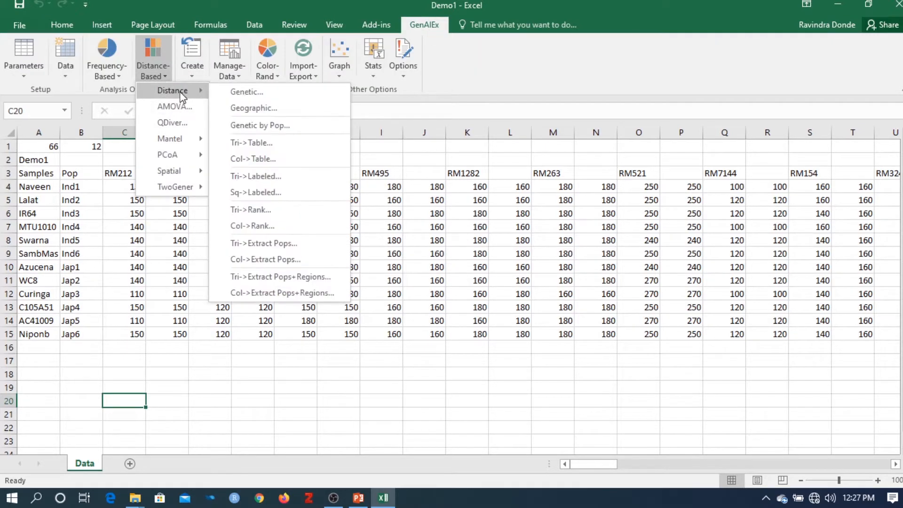
pyautogui.click(250, 97)
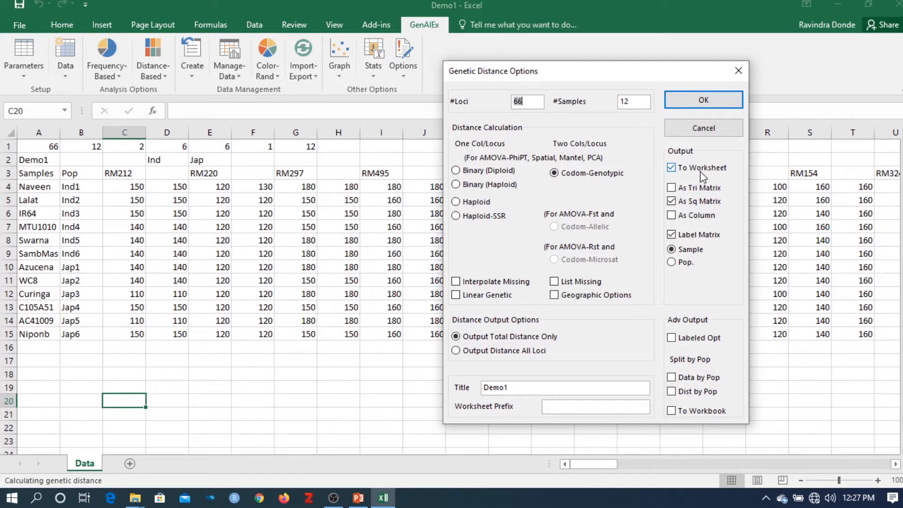
pyautogui.click(722, 98)
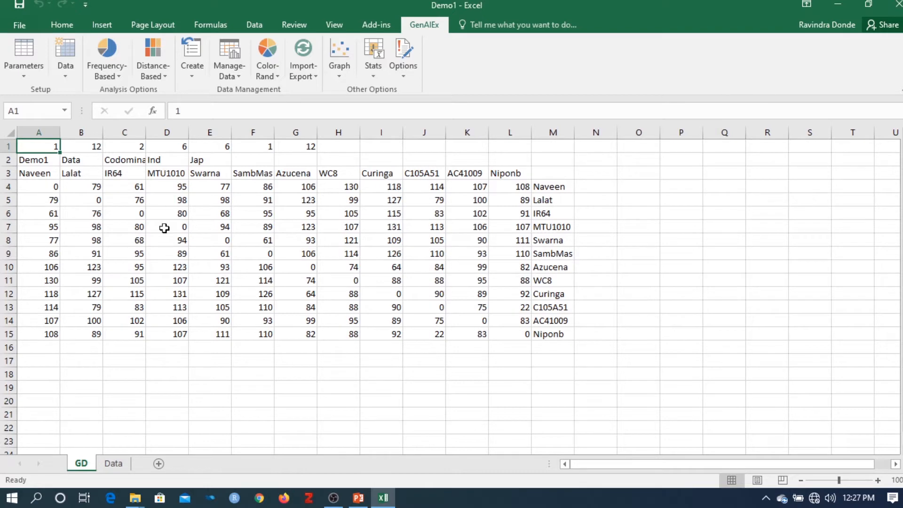
# Step: Run a PCoA analysis on the GD tri distance matrix using the Covariance-Standardized method, with data labels and color-coded populations
pyautogui.click(153, 76)
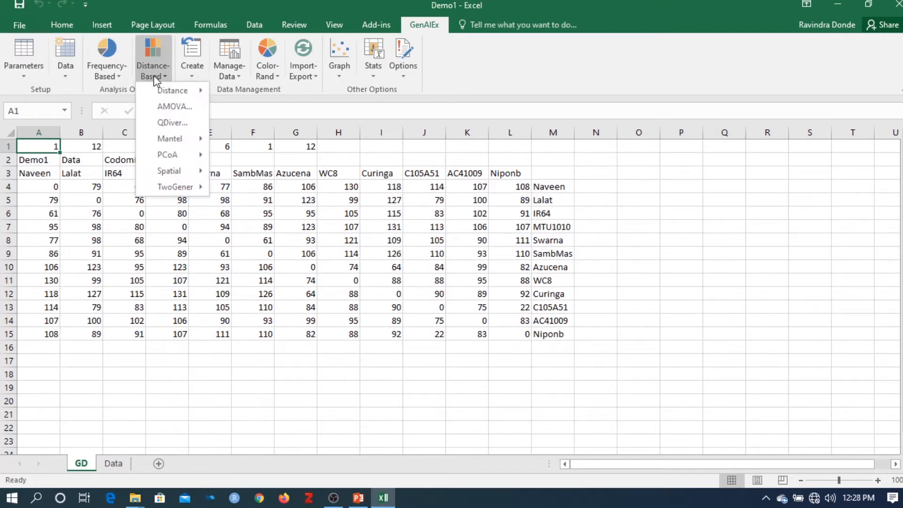
pyautogui.moveTo(171, 154)
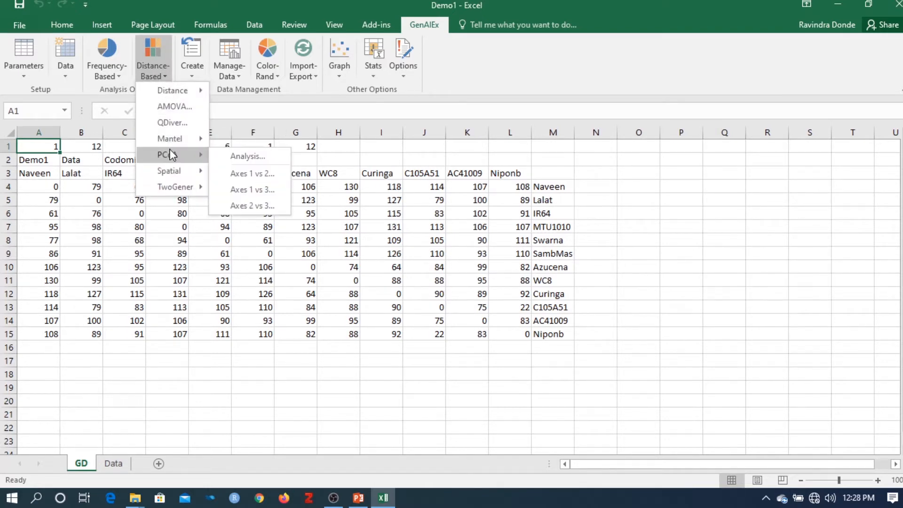
pyautogui.click(269, 157)
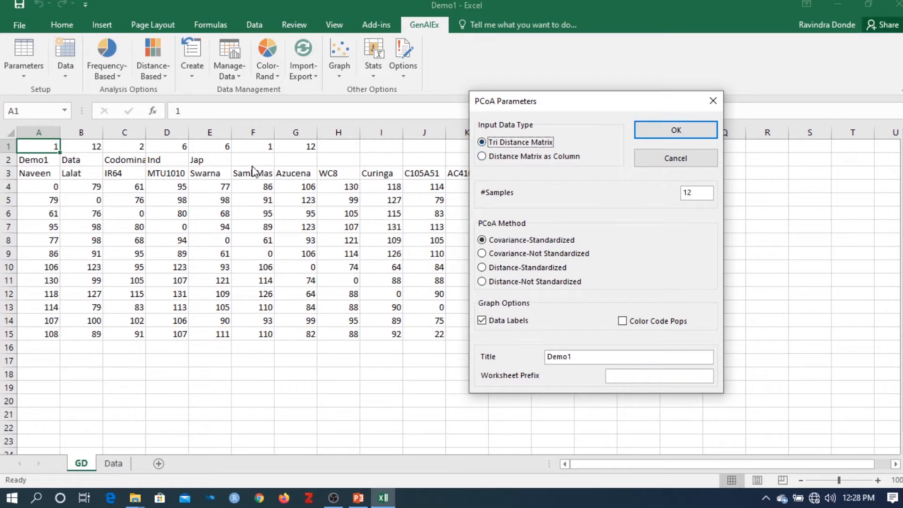
pyautogui.click(629, 321)
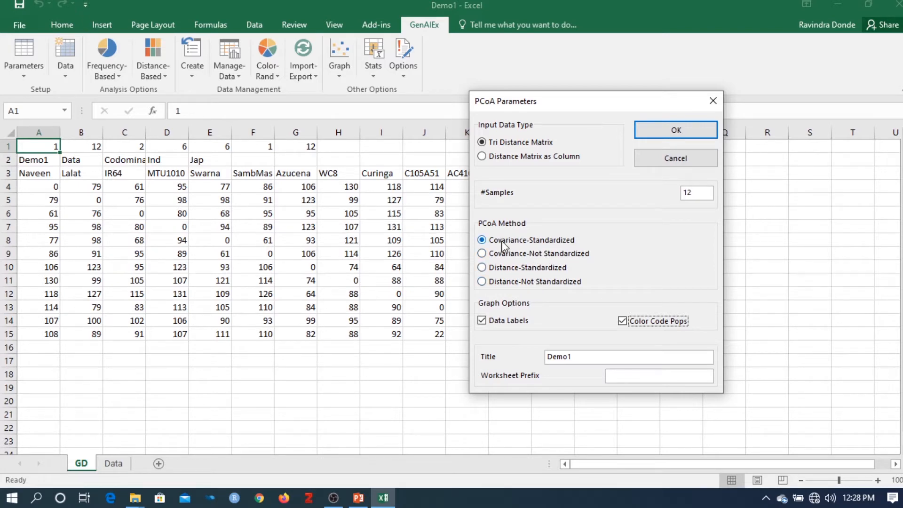
pyautogui.click(673, 131)
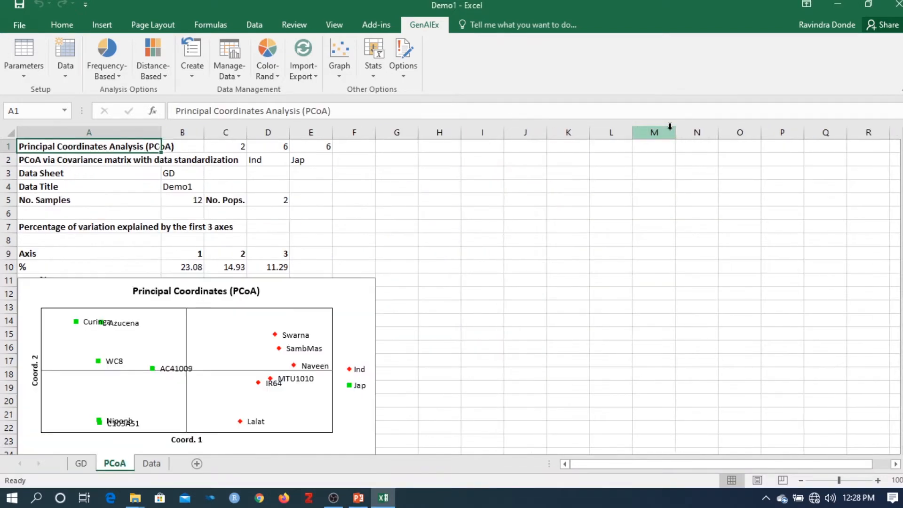
# Step: Move the Principal Coordinates chart beside the variation table and review the percentages explained by the first three axes
pyautogui.click(328, 291)
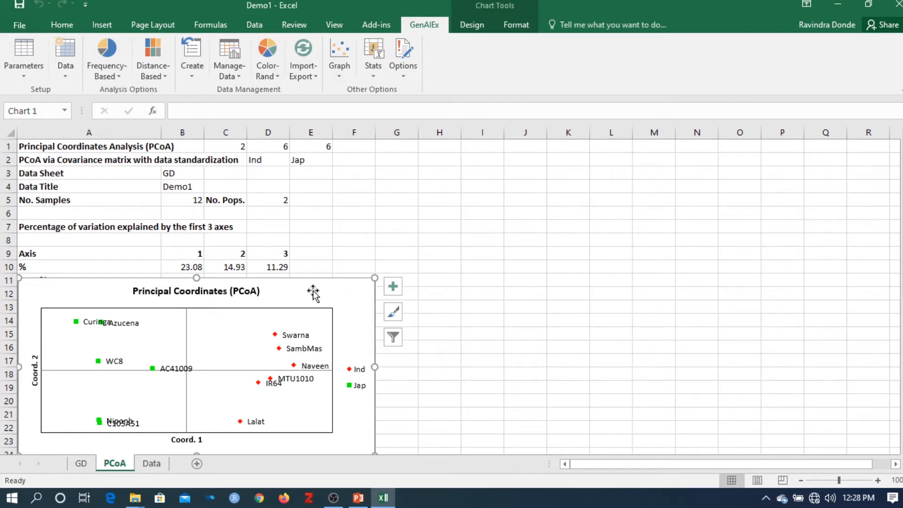
pyautogui.moveTo(314, 291); pyautogui.dragTo(633, 198)
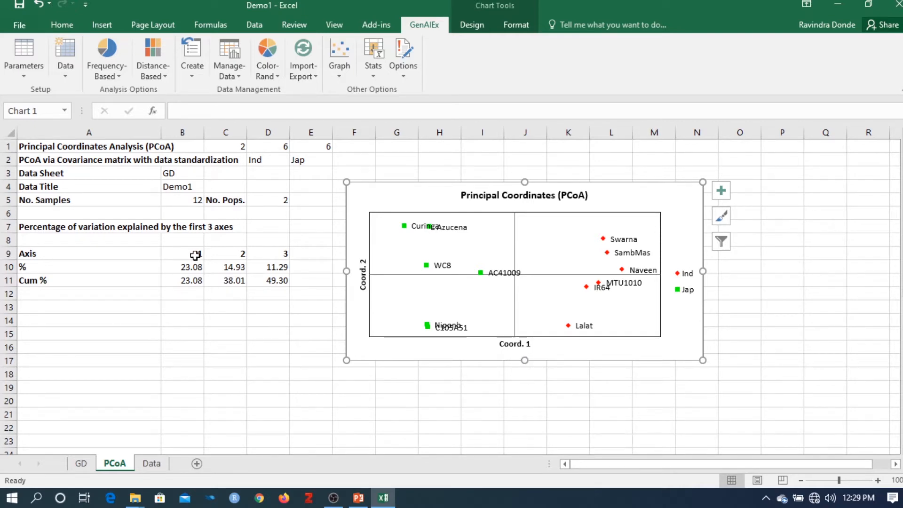
pyautogui.moveTo(195, 255); pyautogui.dragTo(280, 255)
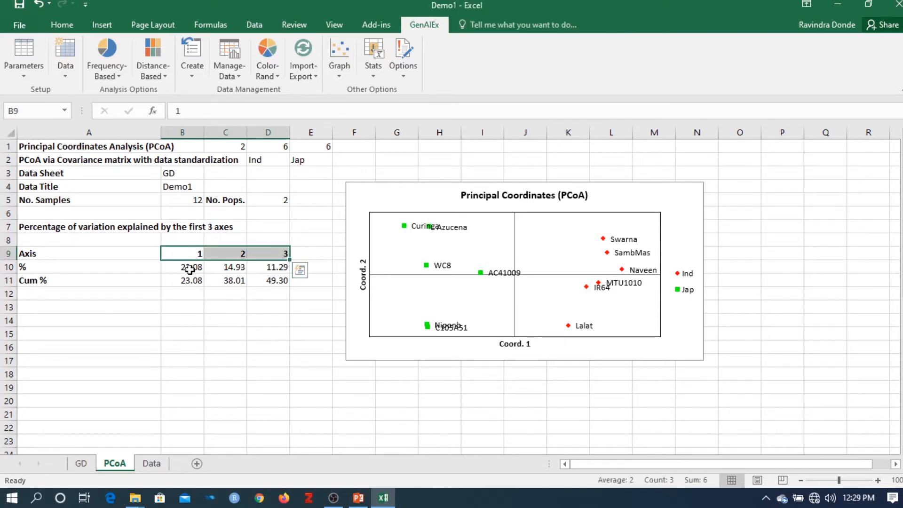
pyautogui.moveTo(190, 267); pyautogui.dragTo(238, 267)
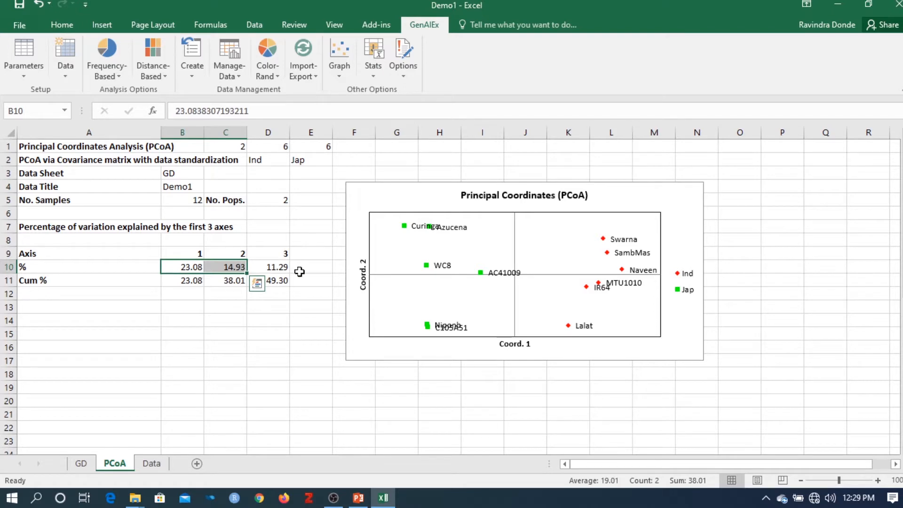
pyautogui.click(284, 268)
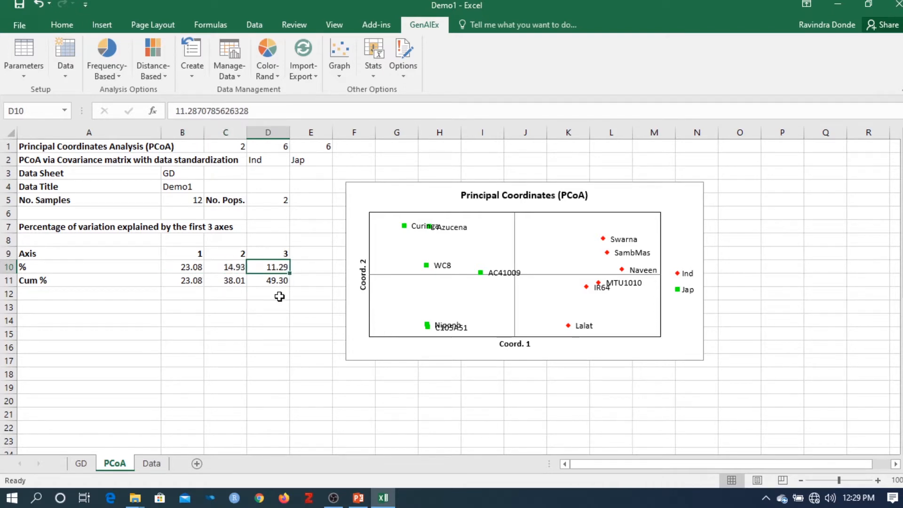
pyautogui.click(285, 320)
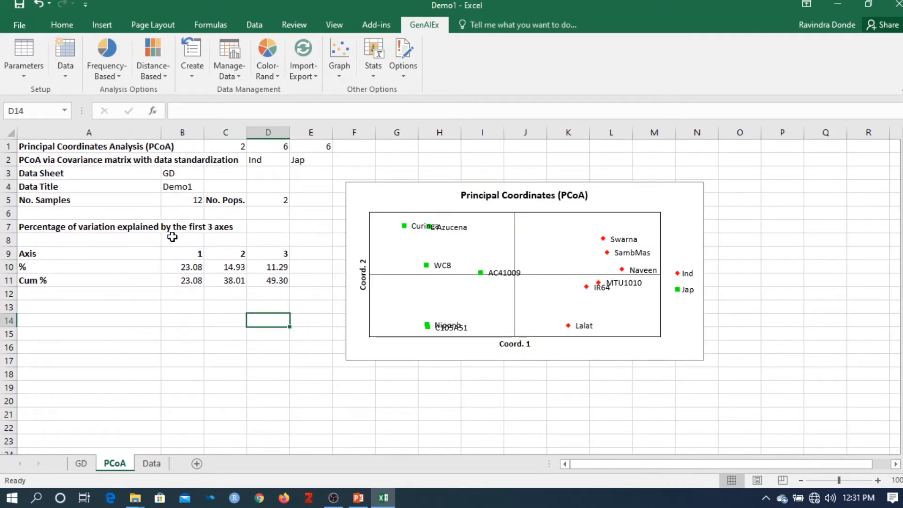
# Step: Replot the Principal Coordinates chart with GenAlEx's PCoA option for axes 1 vs 2
pyautogui.click(163, 77)
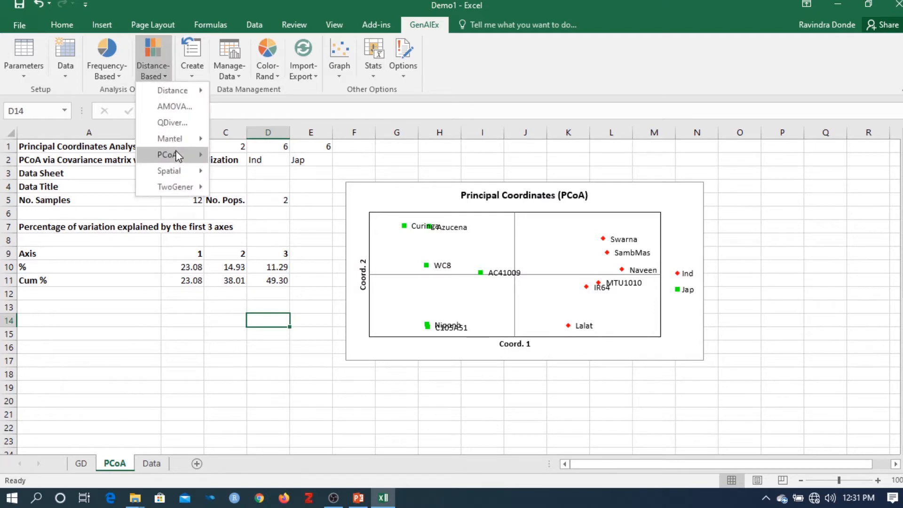
pyautogui.moveTo(181, 155)
pyautogui.click(245, 175)
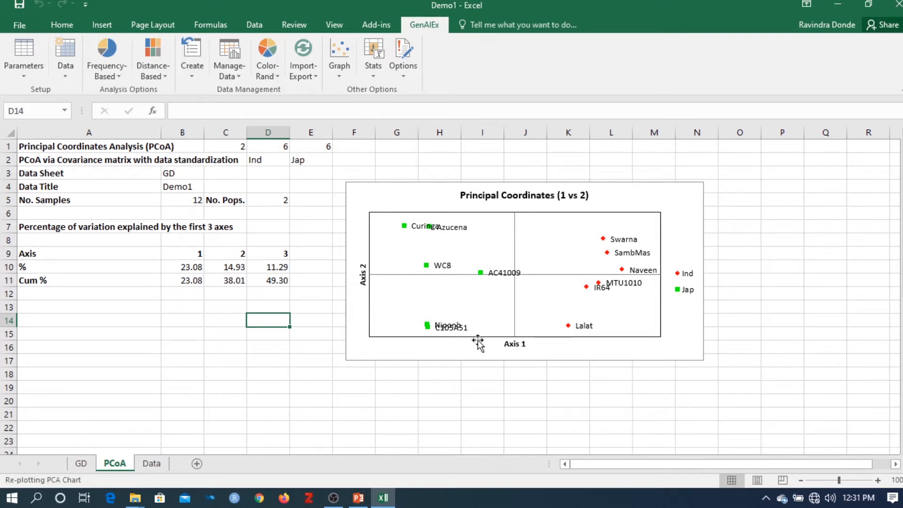
# Step: Replot the Principal Coordinates chart for axes 1 vs 3, followed by axes 2 vs 3
pyautogui.click(149, 71)
pyautogui.moveTo(164, 156)
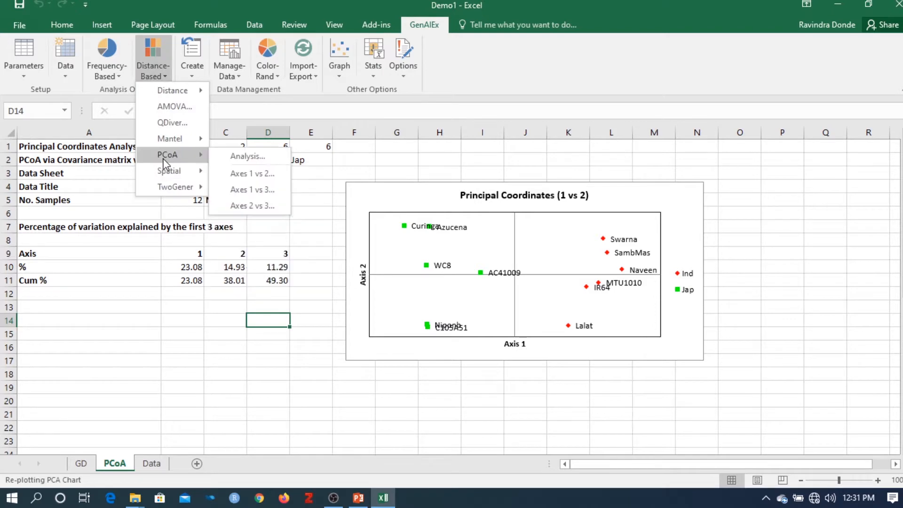
pyautogui.click(253, 191)
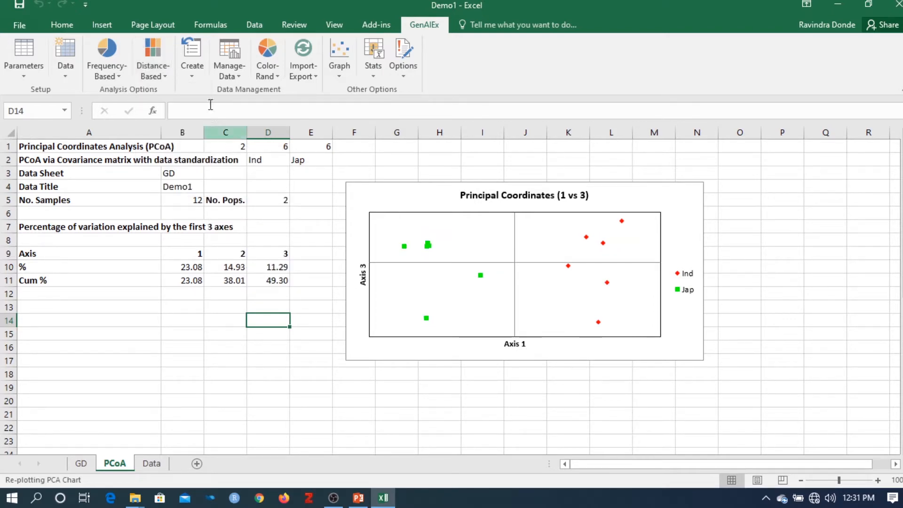
pyautogui.click(149, 61)
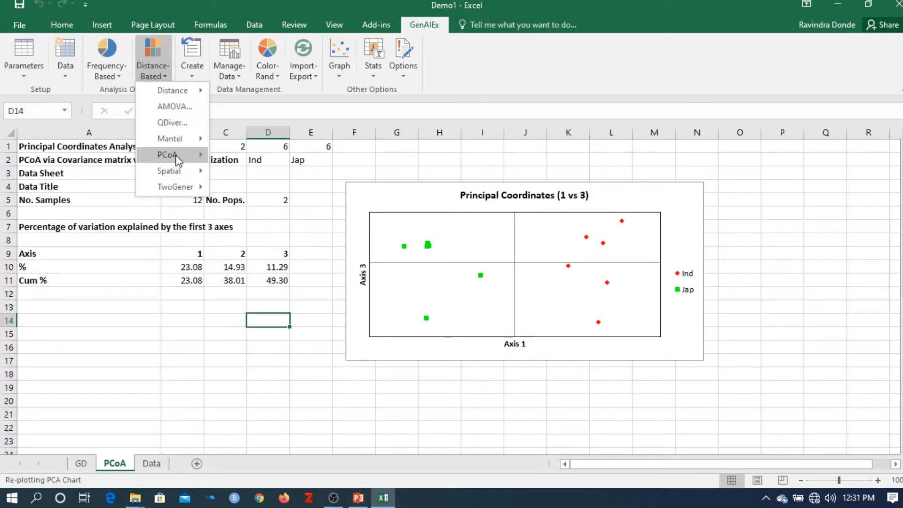
pyautogui.moveTo(178, 160)
pyautogui.click(250, 211)
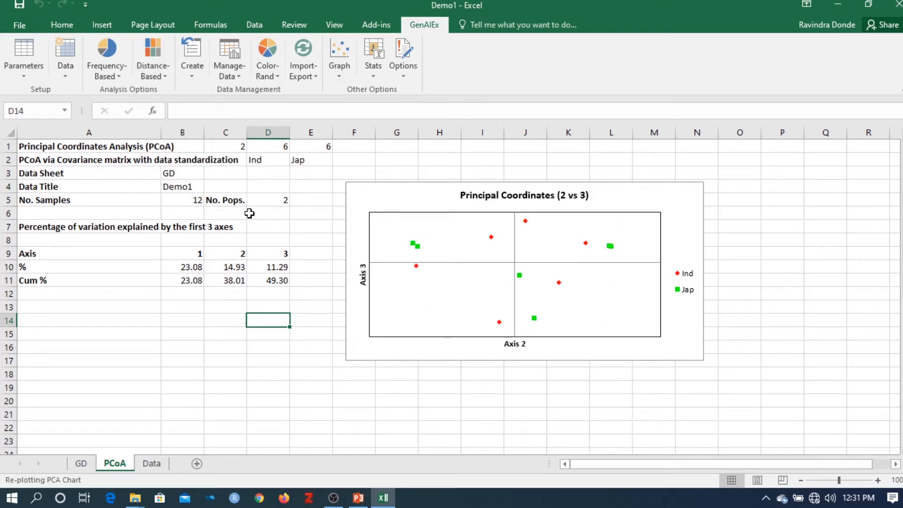
# Step: Try to run the PCoA analysis from the PCoA results sheet
pyautogui.click(148, 58)
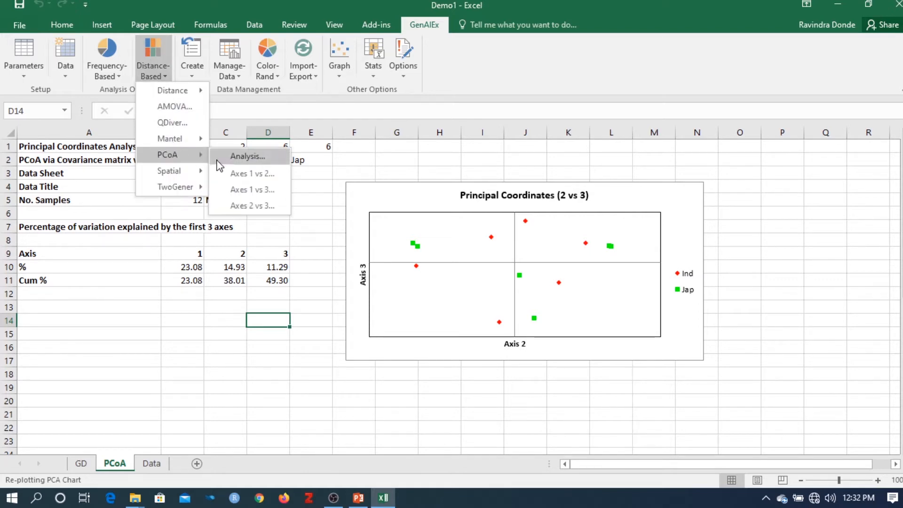
pyautogui.click(214, 157)
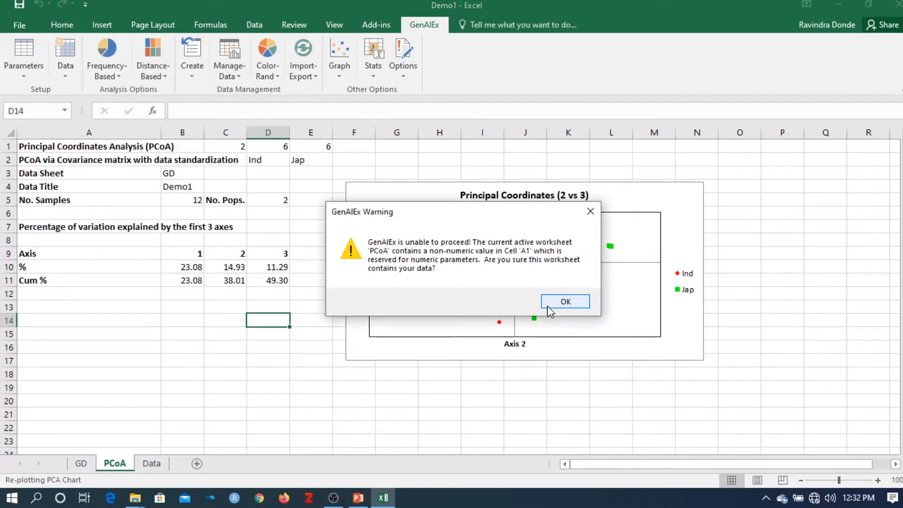
pyautogui.click(550, 309)
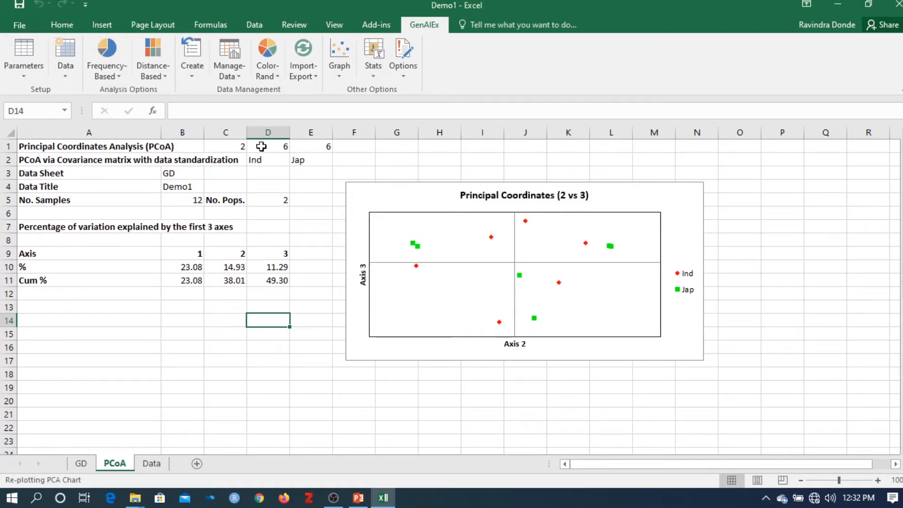
# Step: Return the Principal Coordinates chart to the axes 1 vs 2 plot
pyautogui.click(165, 81)
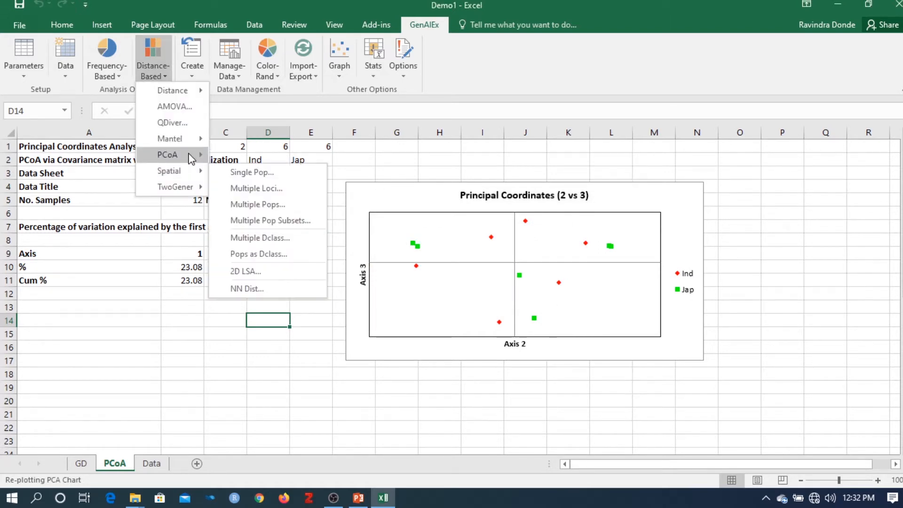
pyautogui.moveTo(190, 154)
pyautogui.click(248, 174)
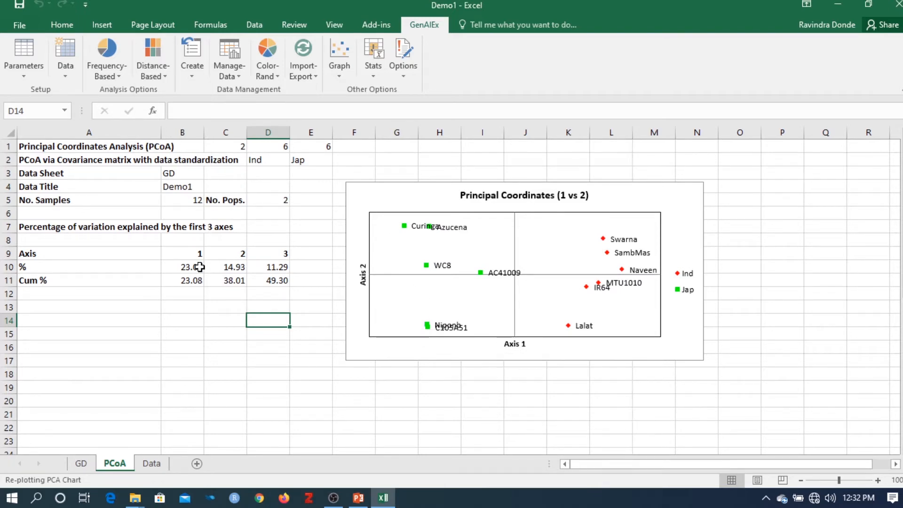
# Step: Examine the percentage of variation explained by the axes on the PCoA sheet, comparing with the genetic distance matrix on the GD sheet
pyautogui.moveTo(190, 266); pyautogui.dragTo(239, 266)
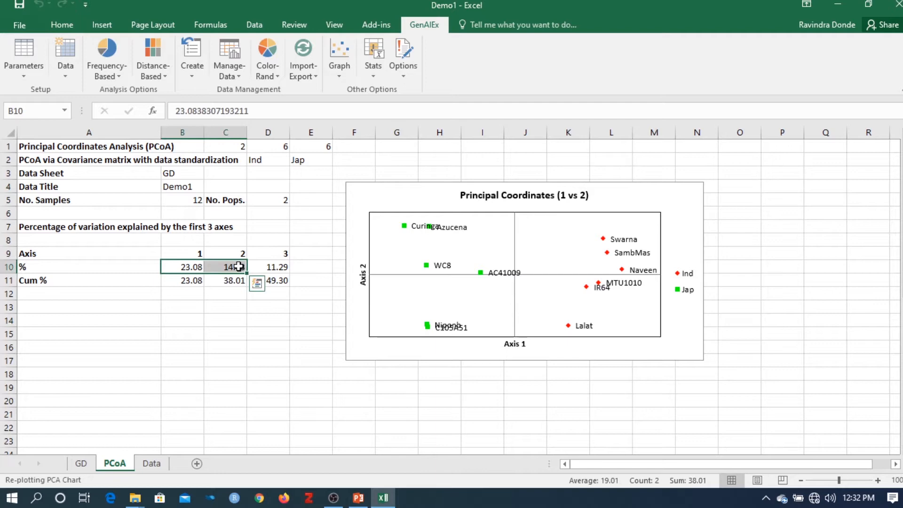
pyautogui.click(229, 349)
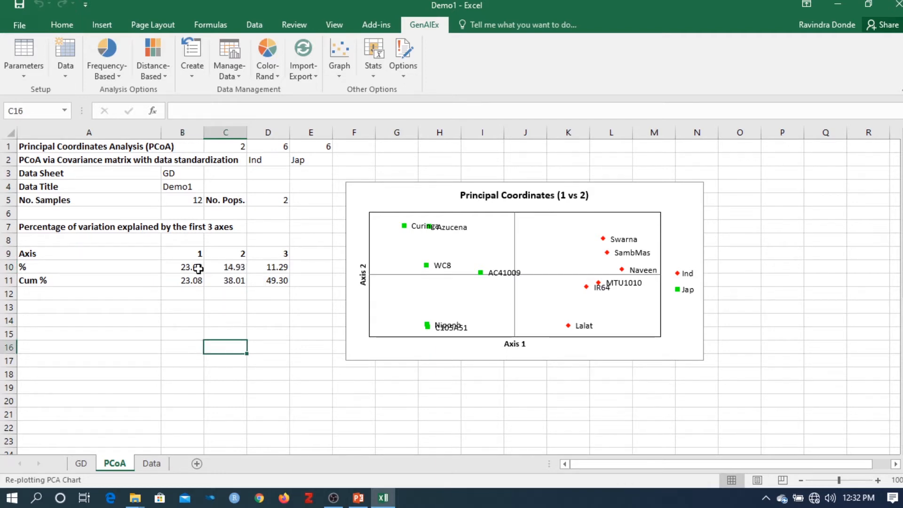
pyautogui.click(293, 323)
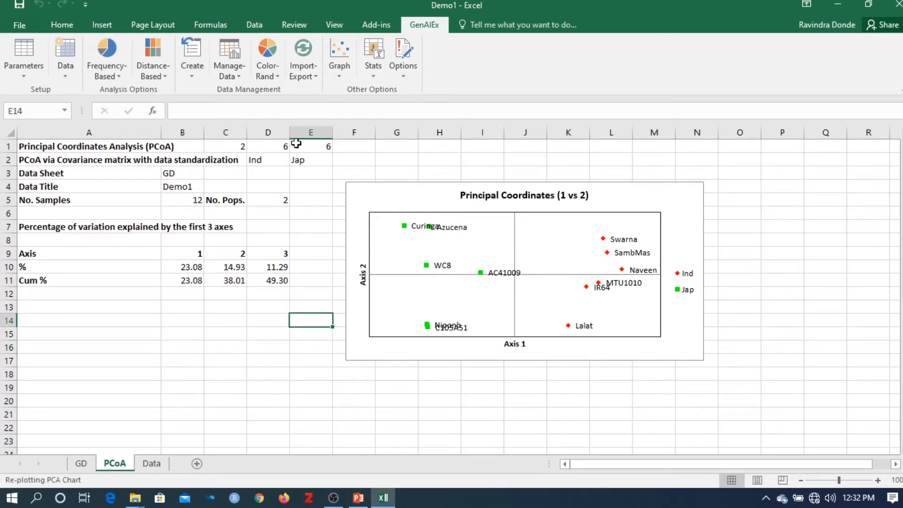
pyautogui.click(329, 332)
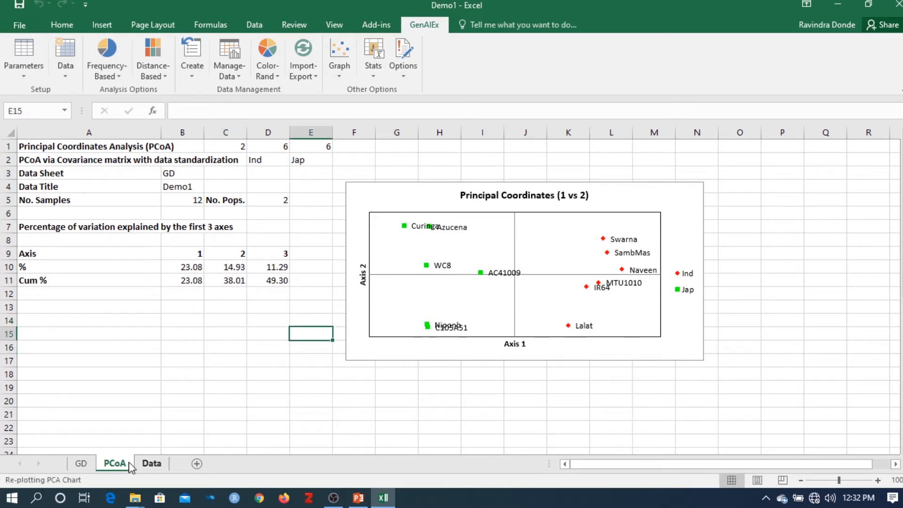
pyautogui.click(81, 464)
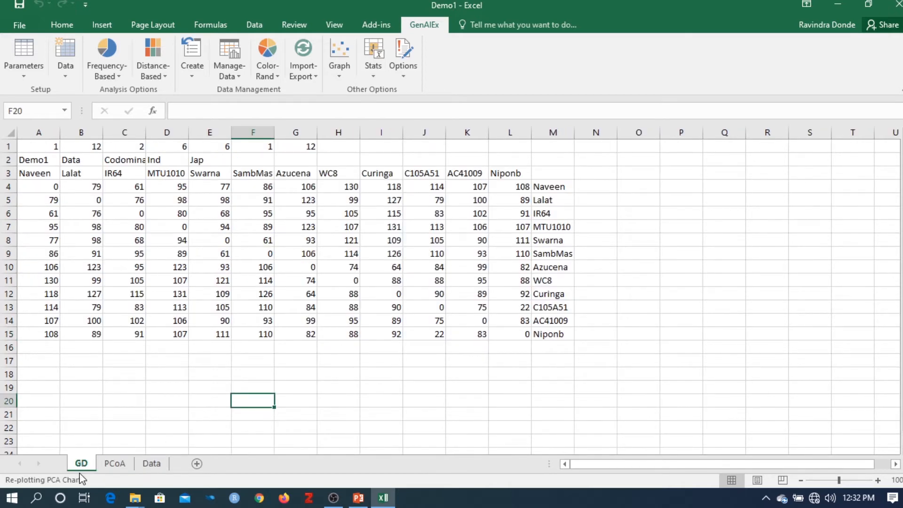
pyautogui.click(112, 464)
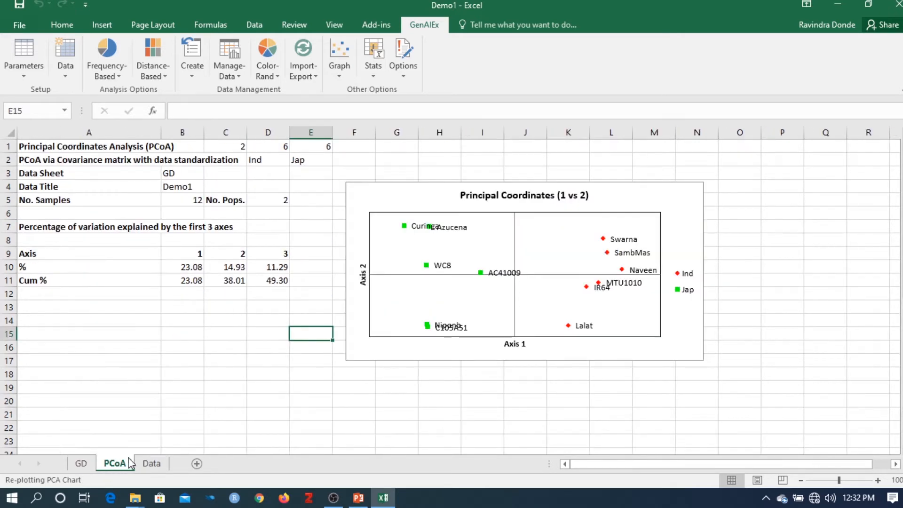
pyautogui.click(81, 464)
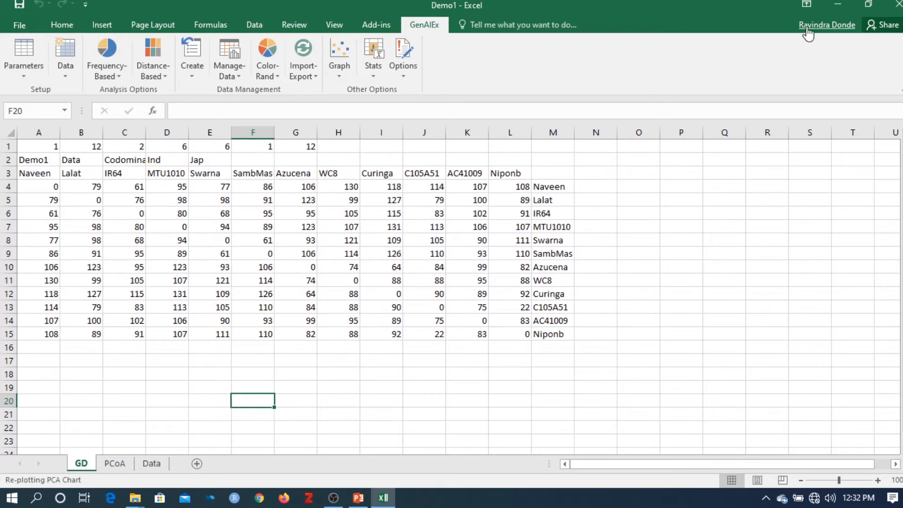
# Step: Open the Ex 3.1 PCA Rats workbook from the GenAlEx 6.5 Tut3 folder in File Explorer and look over its data sheet
pyautogui.click(839, 6)
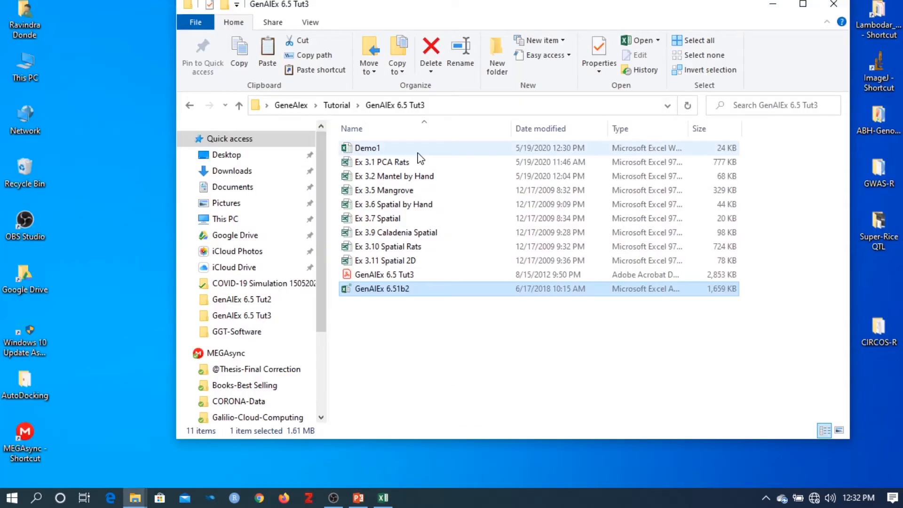
pyautogui.doubleClick(416, 161)
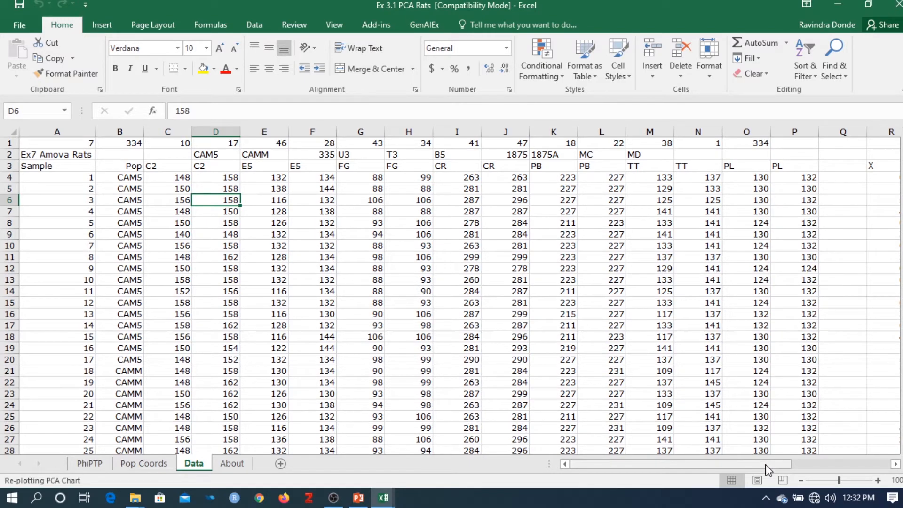
pyautogui.moveTo(765, 469); pyautogui.dragTo(635, 465)
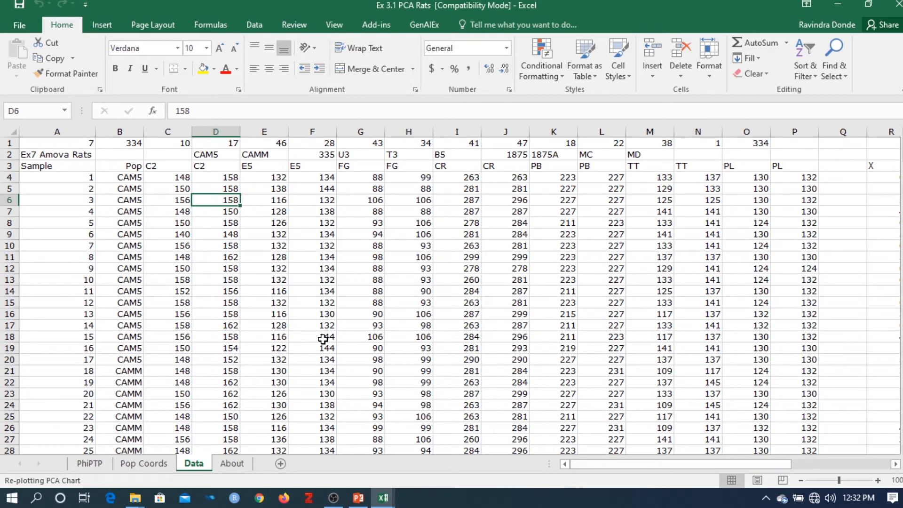
# Step: Calculate the Codom-Genotypic genetic distance for the rat data with GenAlEx, output to a worksheet as a sample-labelled column
pyautogui.click(417, 30)
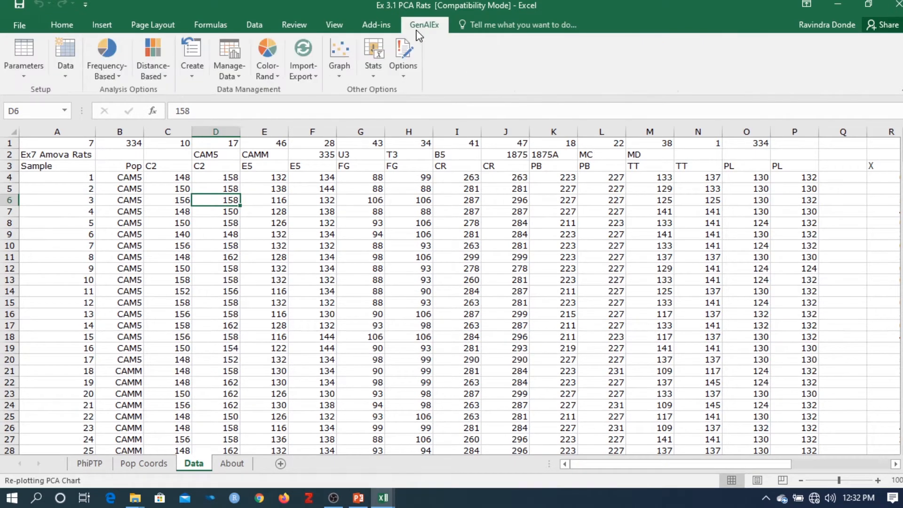
pyautogui.click(165, 69)
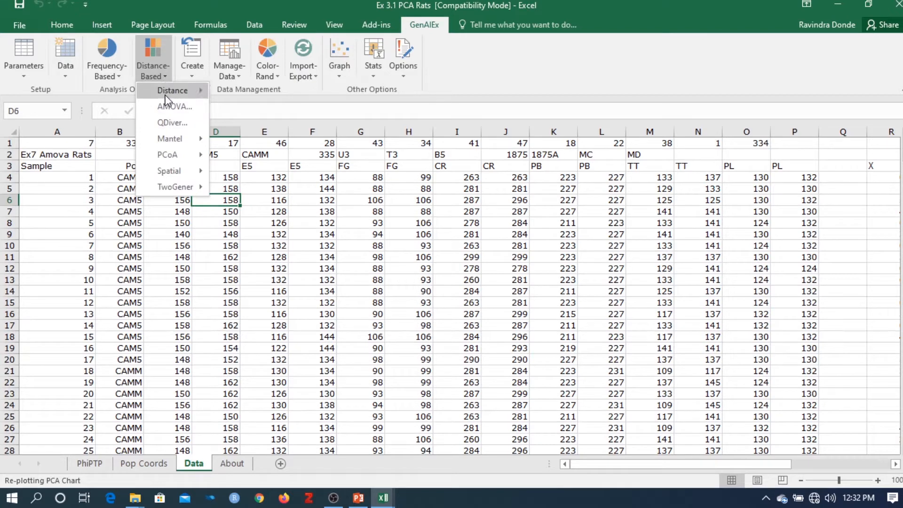
pyautogui.moveTo(166, 94)
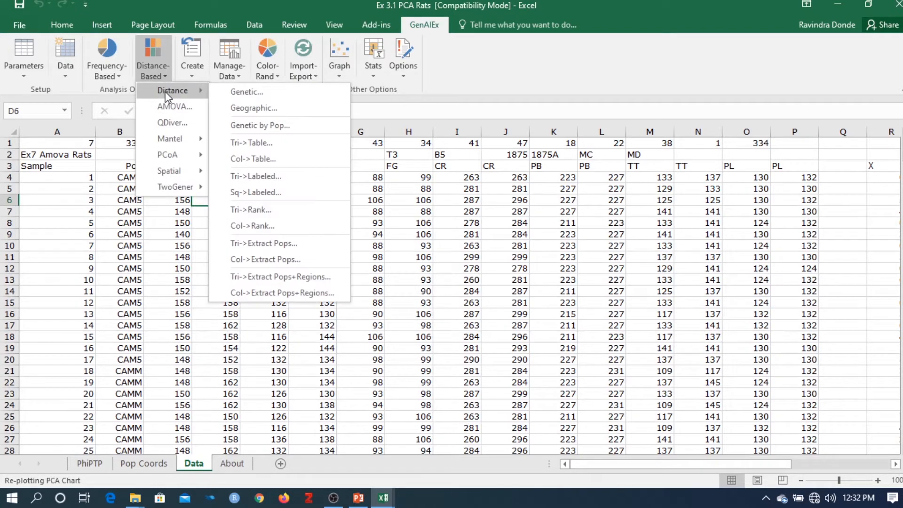
pyautogui.click(229, 96)
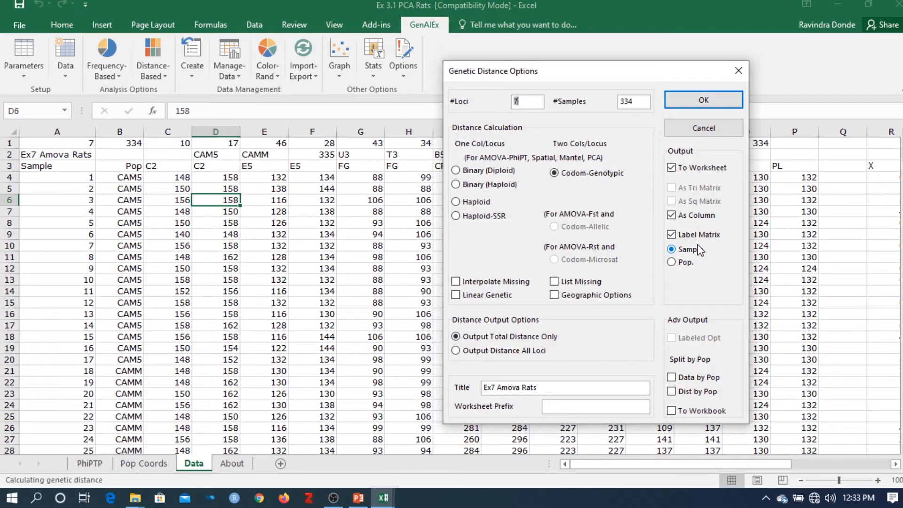
pyautogui.click(688, 110)
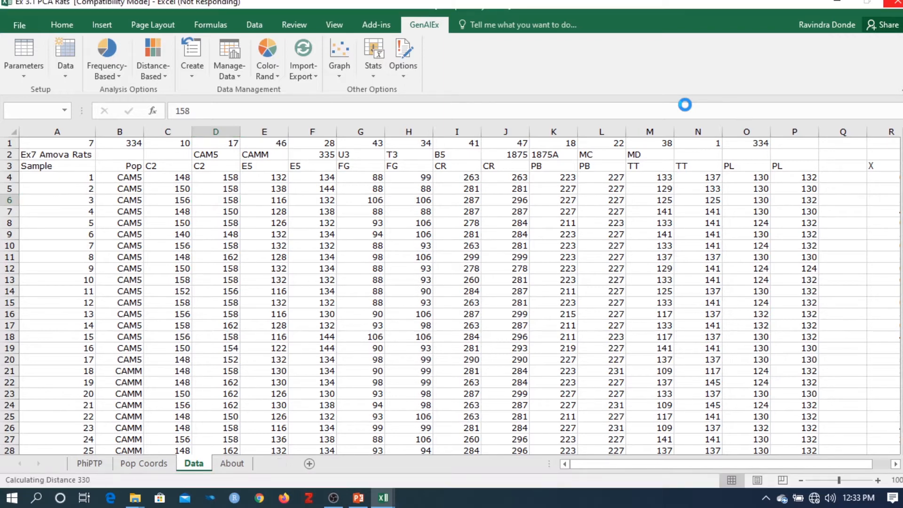
pyautogui.click(178, 257)
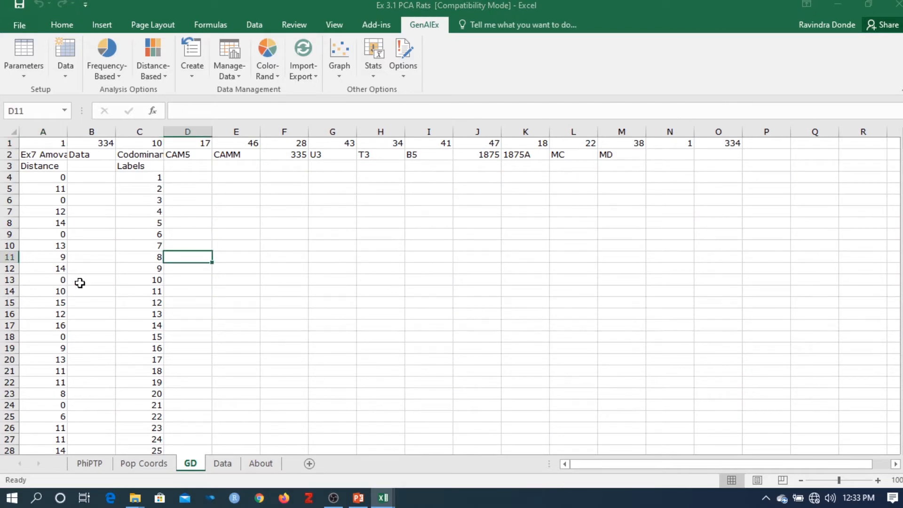
pyautogui.click(240, 290)
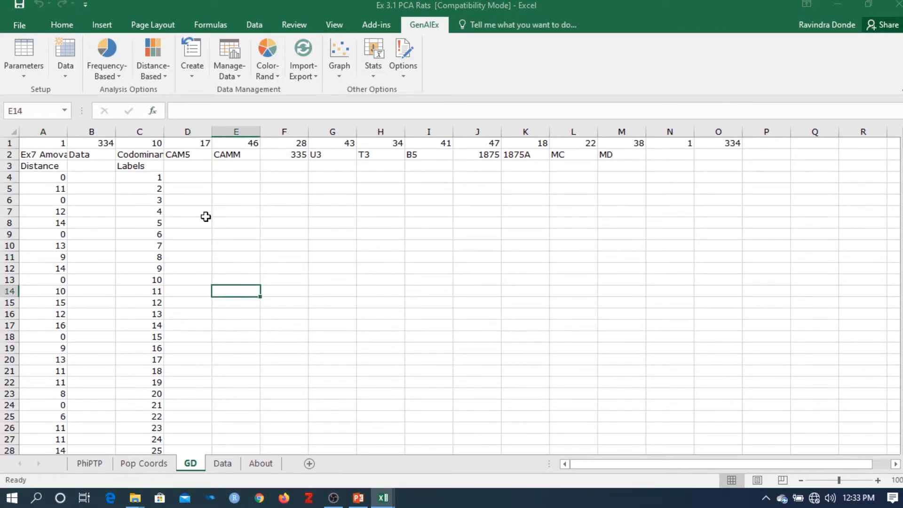
# Step: Run GenAlEx's PCoA on the rat distances as a Distance Matrix as Column, using Covariance-Standardized with data labels and color-coded populations
pyautogui.click(151, 70)
pyautogui.moveTo(167, 160)
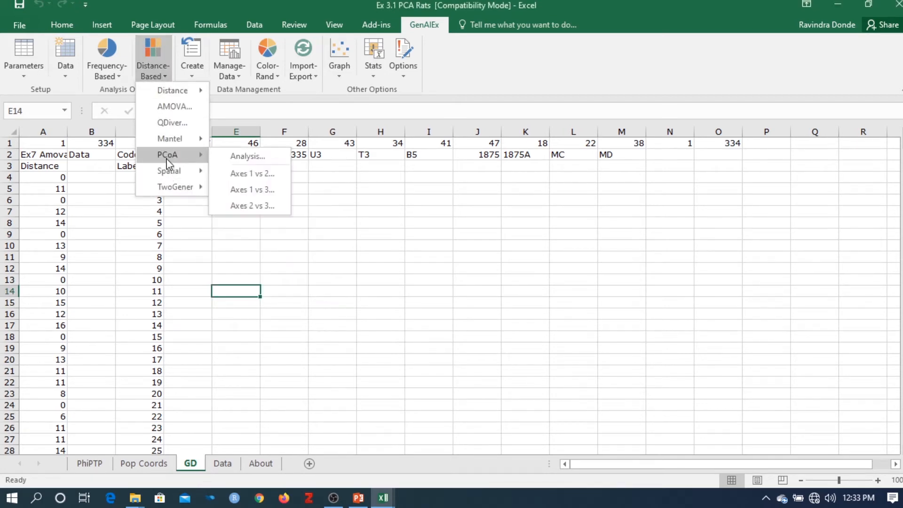
pyautogui.click(258, 156)
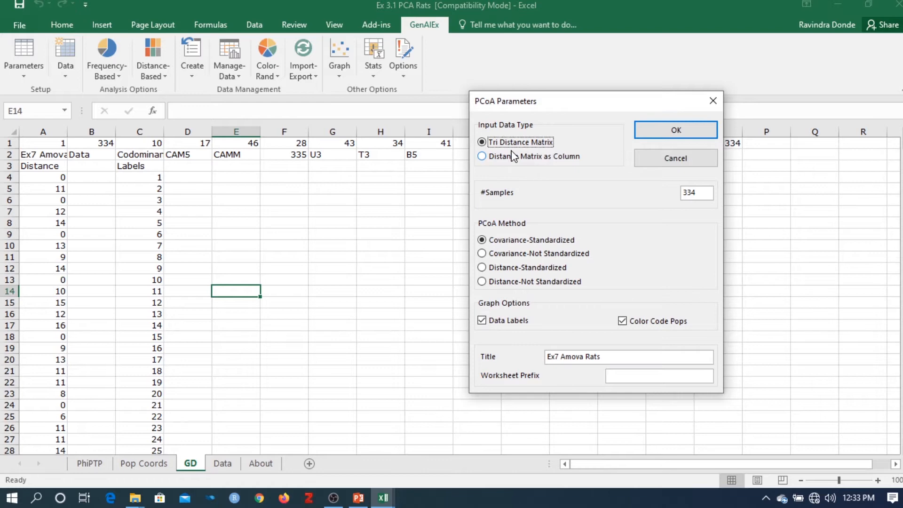
pyautogui.click(489, 162)
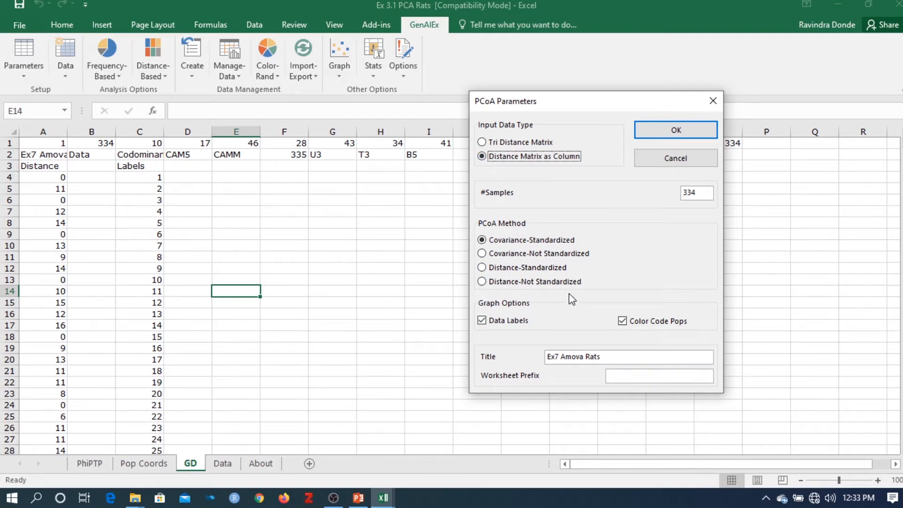
pyautogui.click(682, 132)
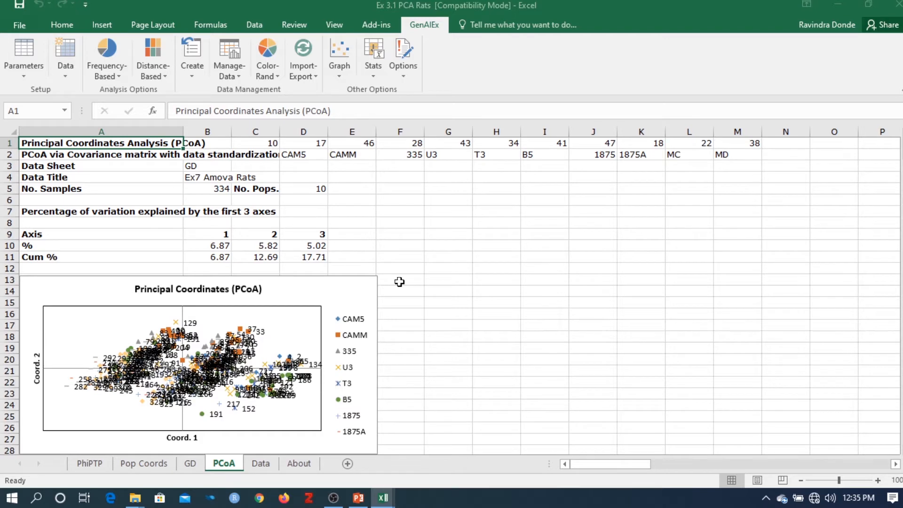
# Step: Move the Principal Coordinates chart beside the variation table and enlarge it towards its lower-left corner
pyautogui.click(372, 285)
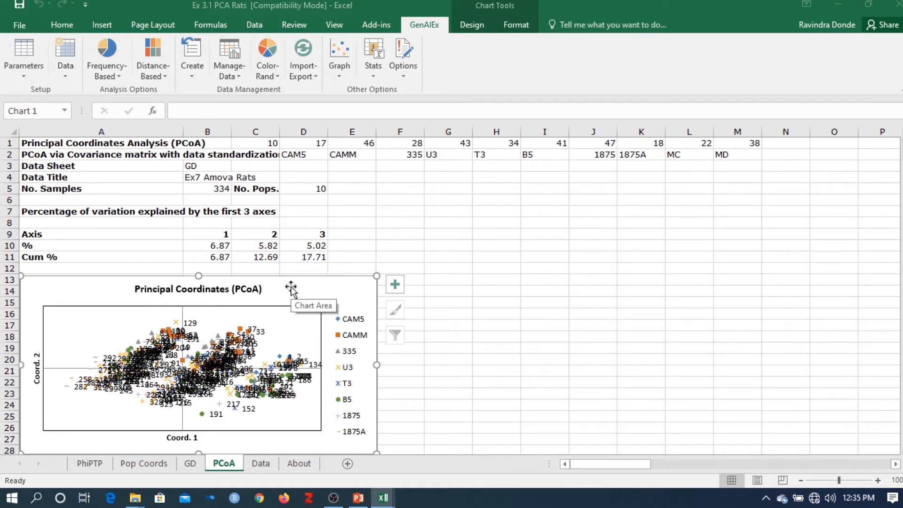
pyautogui.moveTo(290, 286); pyautogui.dragTo(641, 227)
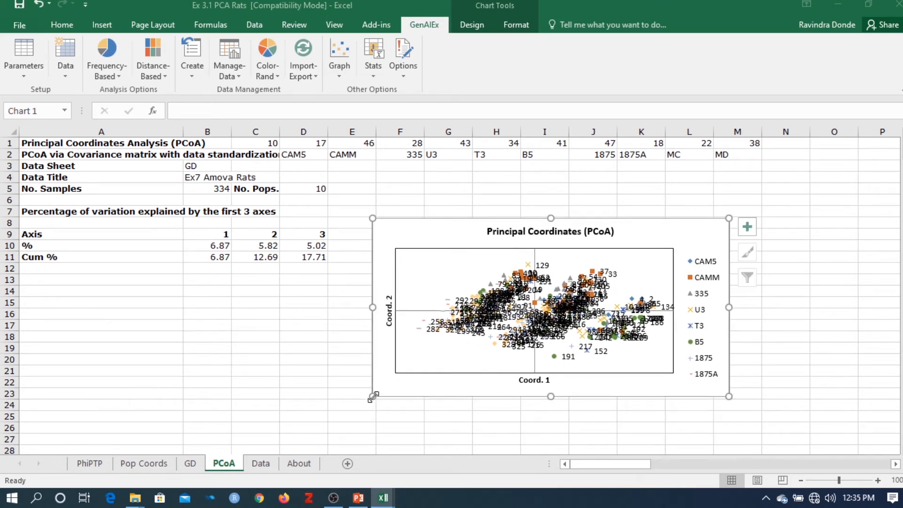
pyautogui.moveTo(372, 396); pyautogui.dragTo(325, 451)
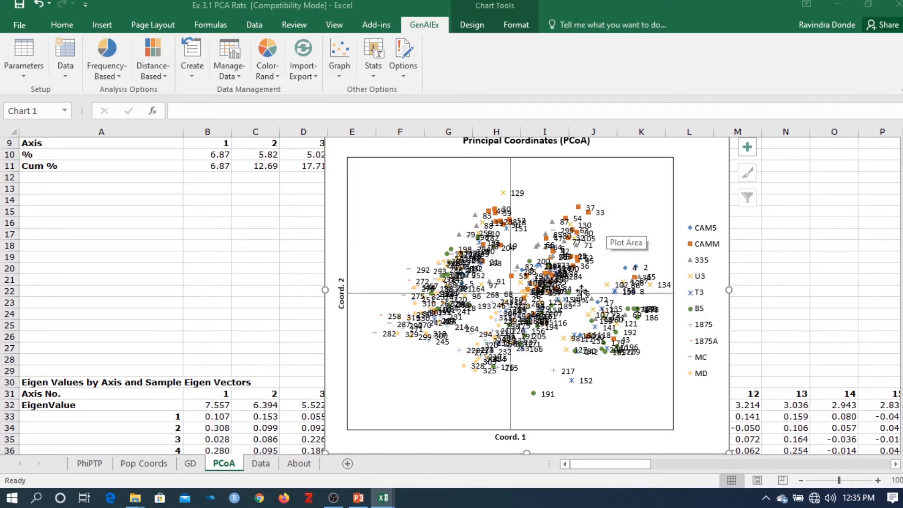
# Step: Pull the sample labels 332 and 277 out of the crowded point cluster into the chart's empty upper-left area
pyautogui.click(484, 245)
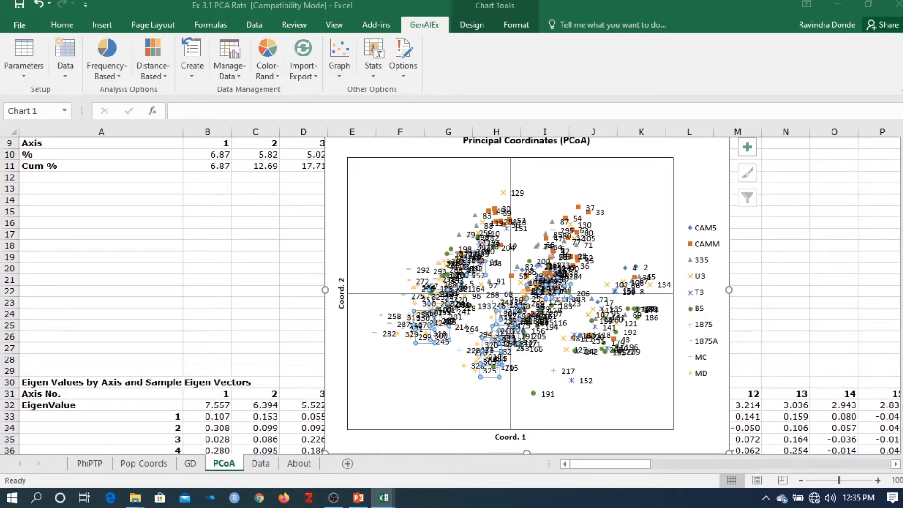
pyautogui.moveTo(484, 272); pyautogui.dragTo(389, 214)
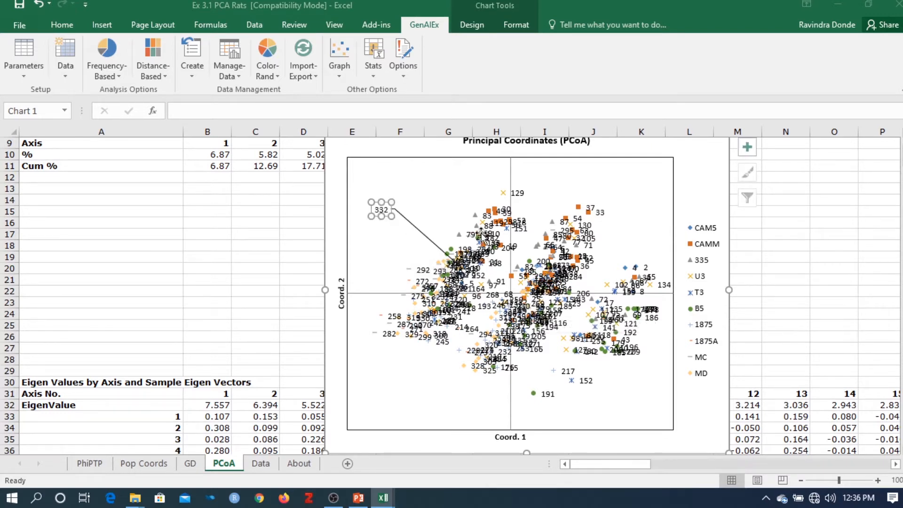
pyautogui.click(469, 248)
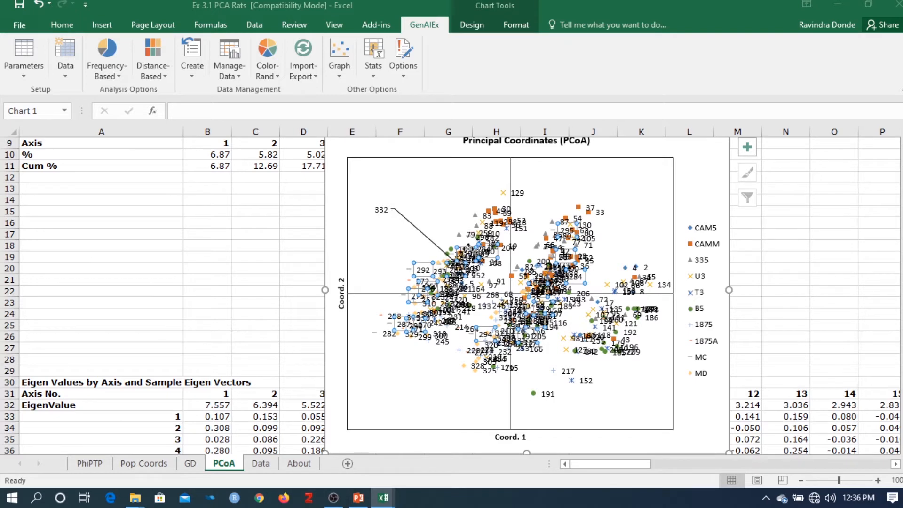
pyautogui.moveTo(469, 249); pyautogui.dragTo(424, 187)
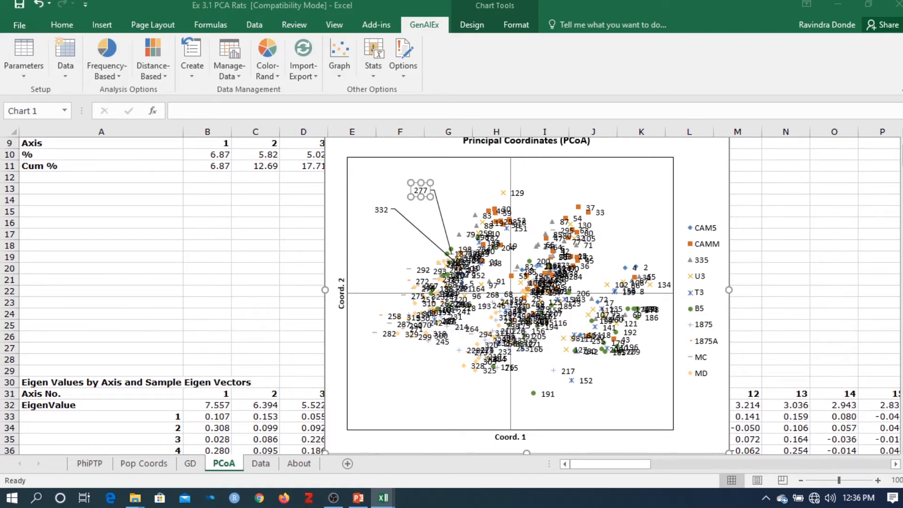
# Step: Shrink the Principal Coordinates chart from its upper-right corner and reposition it higher beside the variation table
pyautogui.scroll(3, 719, 203)
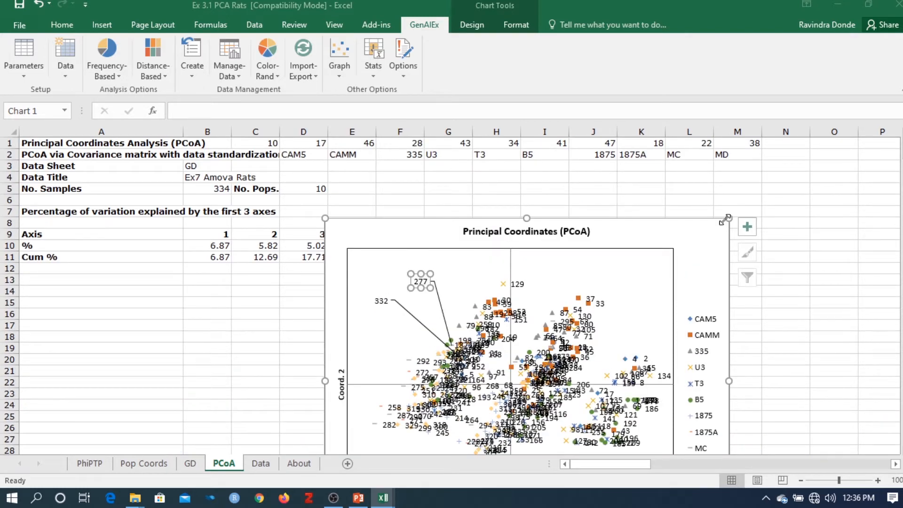
pyautogui.click(684, 282)
pyautogui.moveTo(728, 218); pyautogui.dragTo(684, 282)
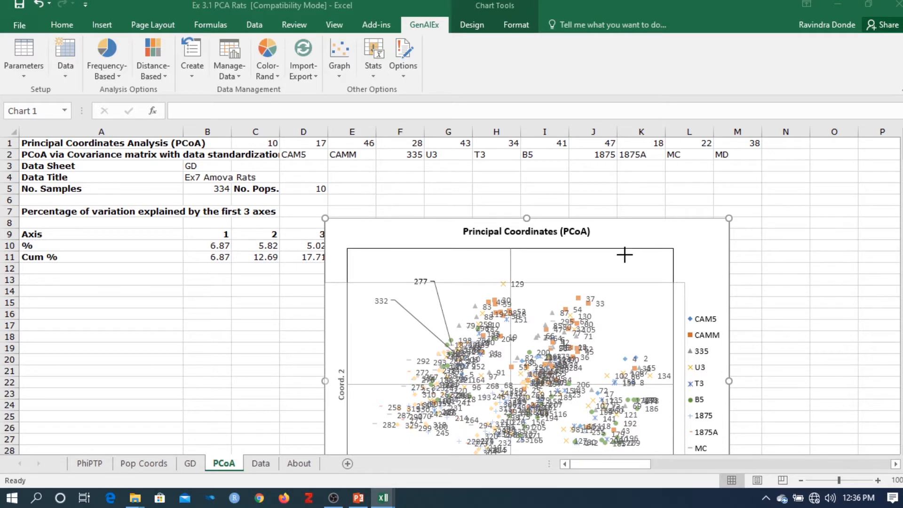
pyautogui.moveTo(588, 302); pyautogui.dragTo(649, 183)
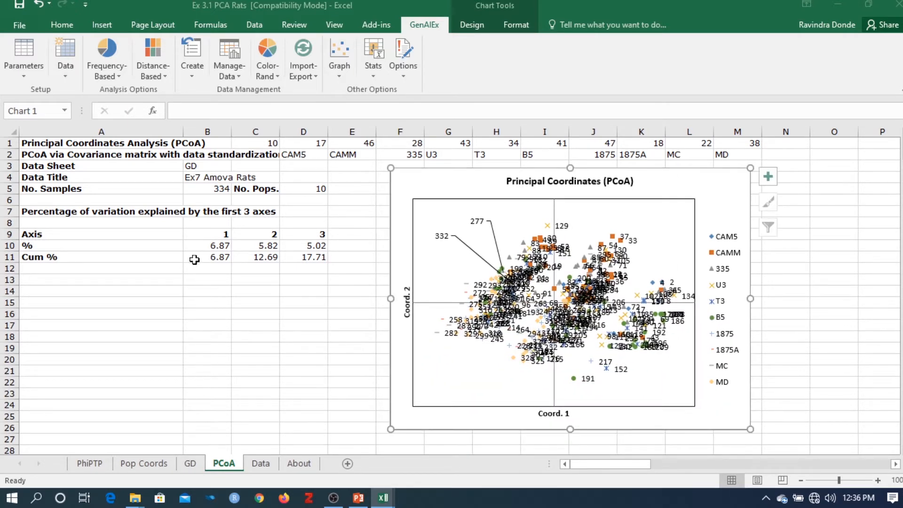
# Step: Try to replot the rat Principal Coordinates chart for a different pair of axes with GenAlEx's PCoA option
pyautogui.click(161, 76)
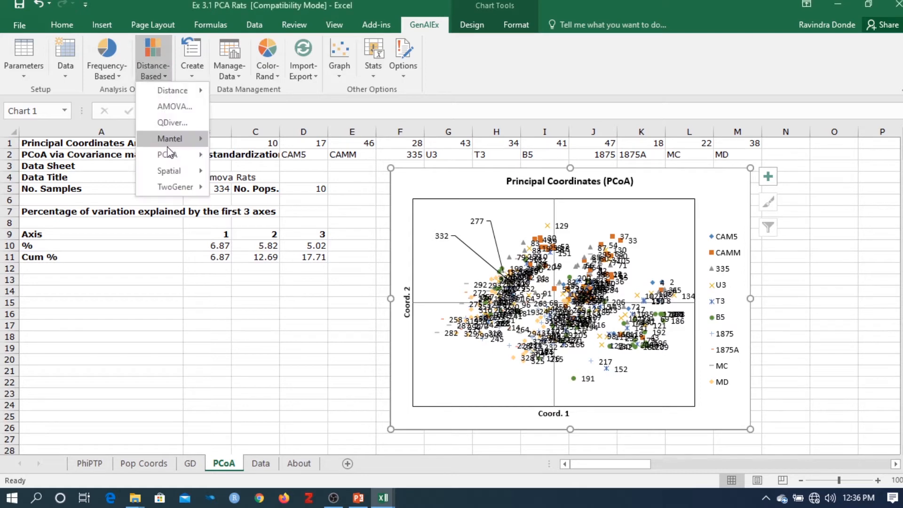
pyautogui.moveTo(174, 154)
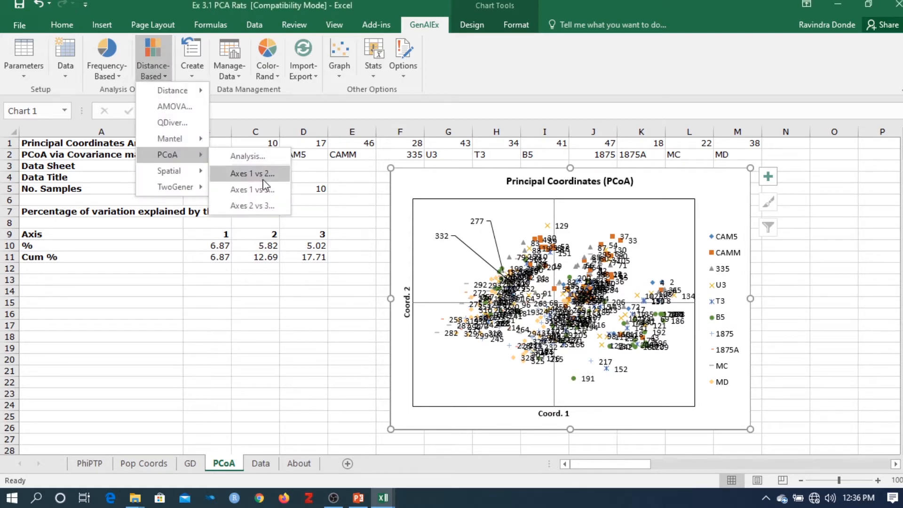
pyautogui.click(267, 199)
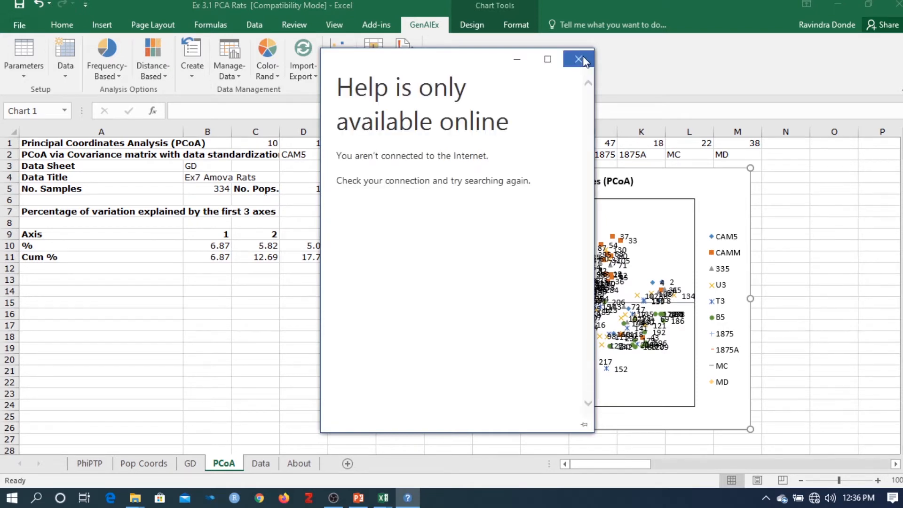
pyautogui.click(578, 60)
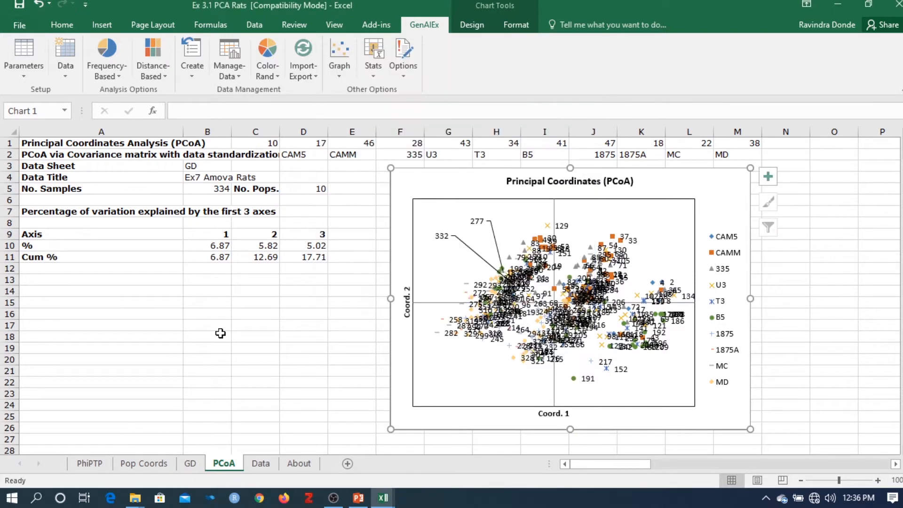
# Step: Replot the rat Principal Coordinates chart with axes 1 vs 3
pyautogui.click(220, 333)
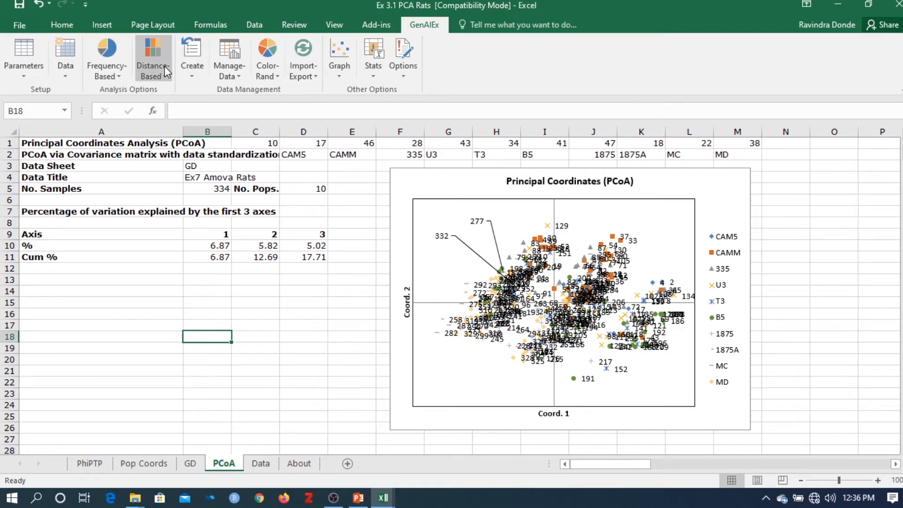
pyautogui.click(165, 66)
pyautogui.moveTo(178, 154)
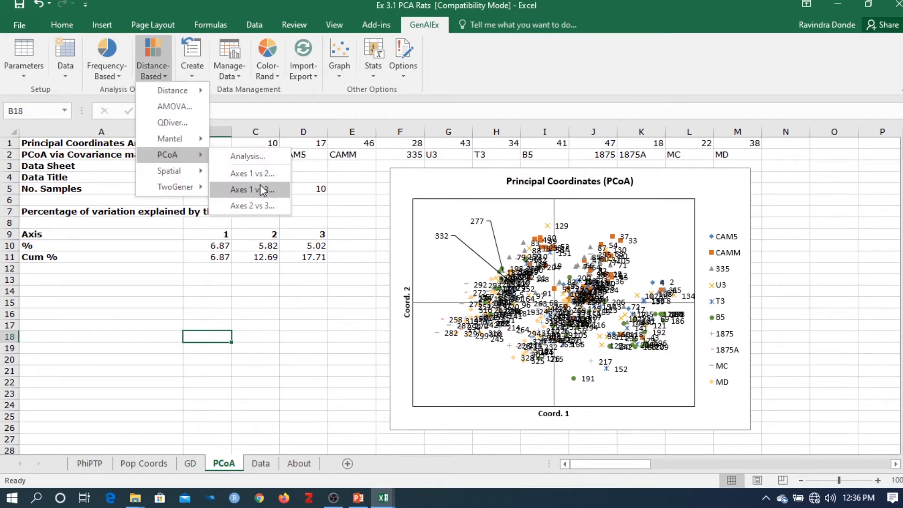
pyautogui.click(260, 186)
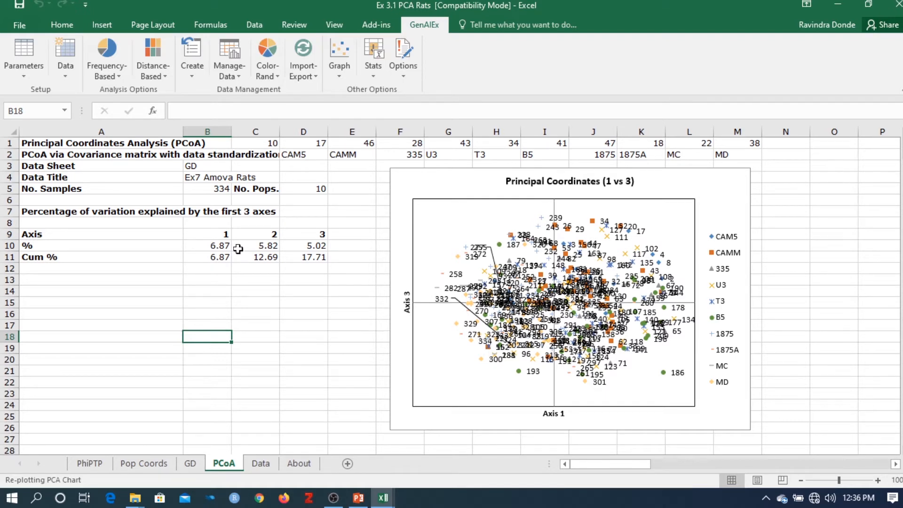
# Step: Replot the rat Principal Coordinates chart with axes 1 vs 2 using GenAlEx's PCoA option
pyautogui.click(145, 75)
pyautogui.moveTo(176, 155)
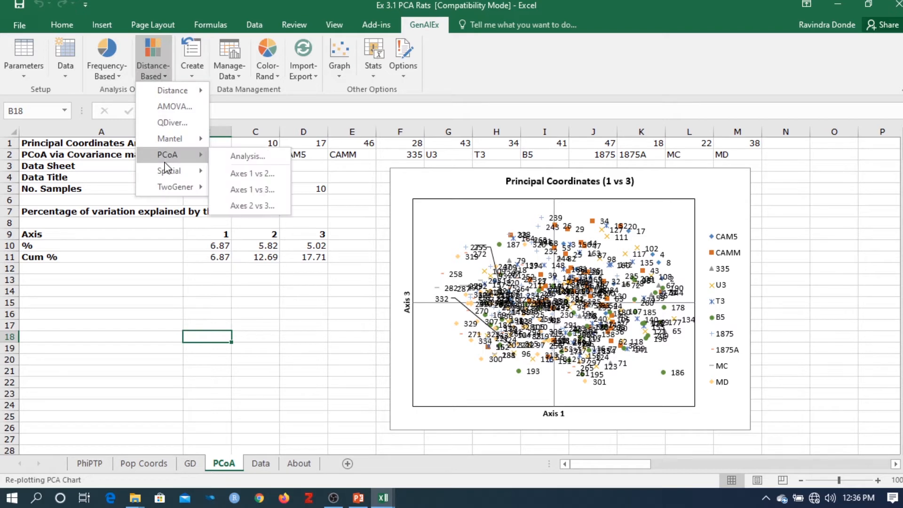
pyautogui.click(249, 177)
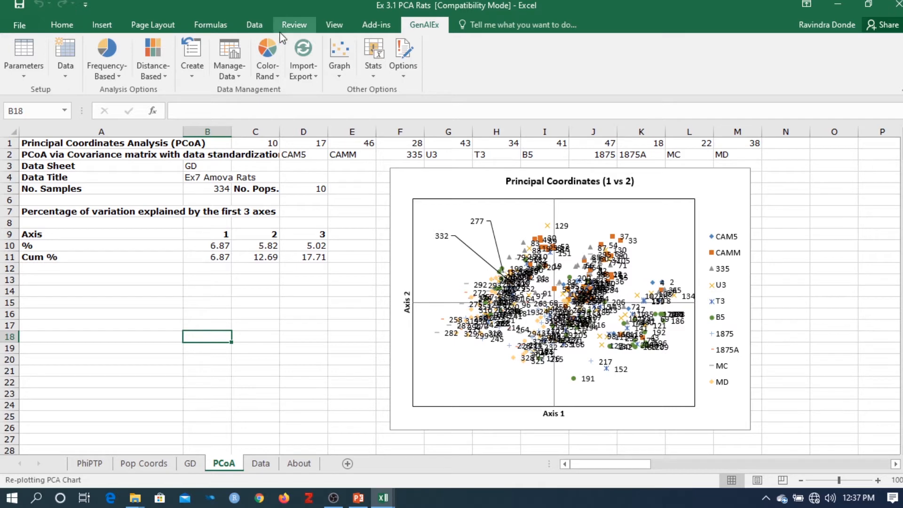
# Step: Try to colour the data by population on the PCoA sheet with GenAlEx's Color Data option
pyautogui.click(337, 76)
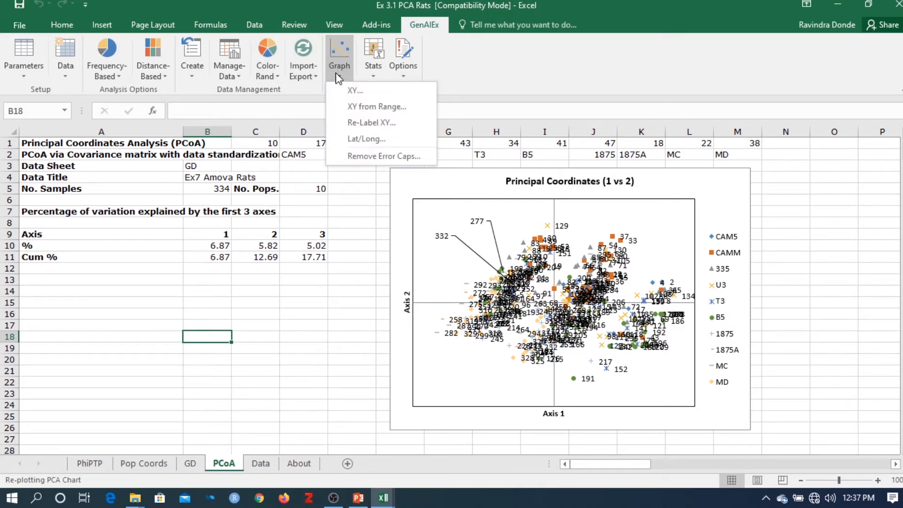
pyautogui.click(261, 73)
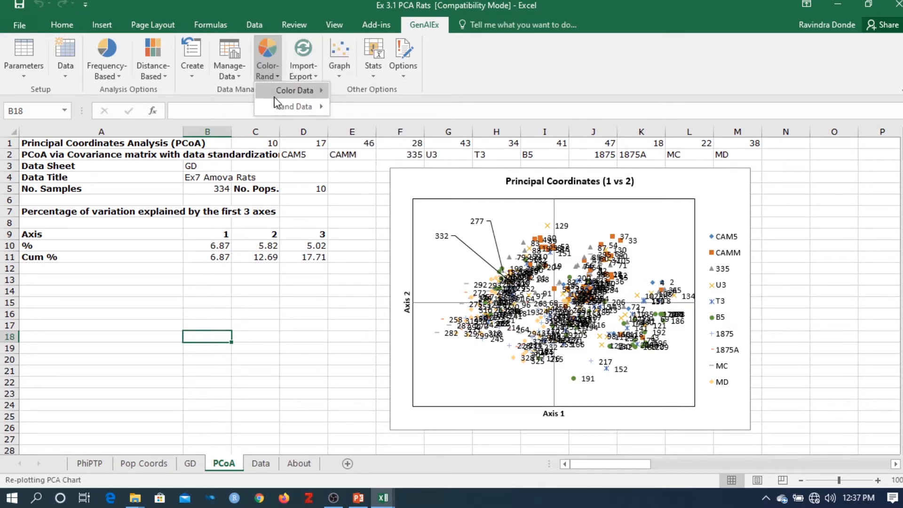
pyautogui.moveTo(296, 90)
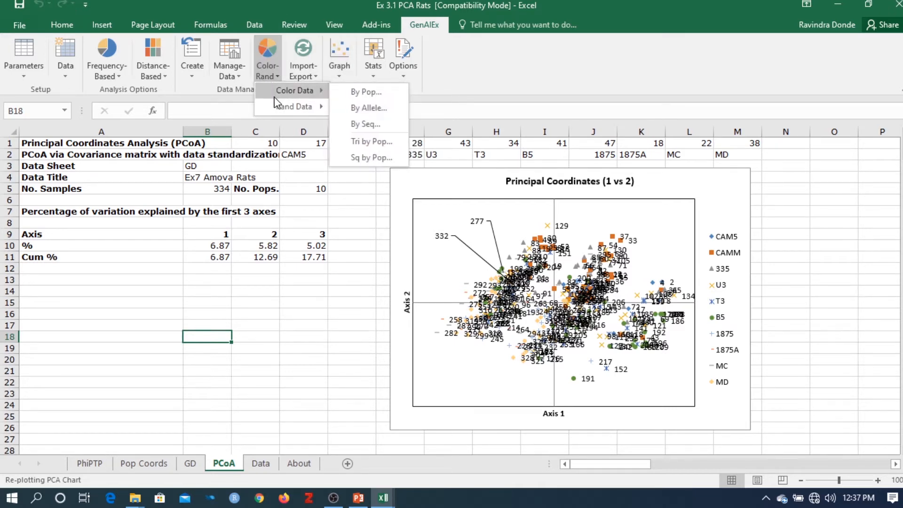
pyautogui.click(372, 92)
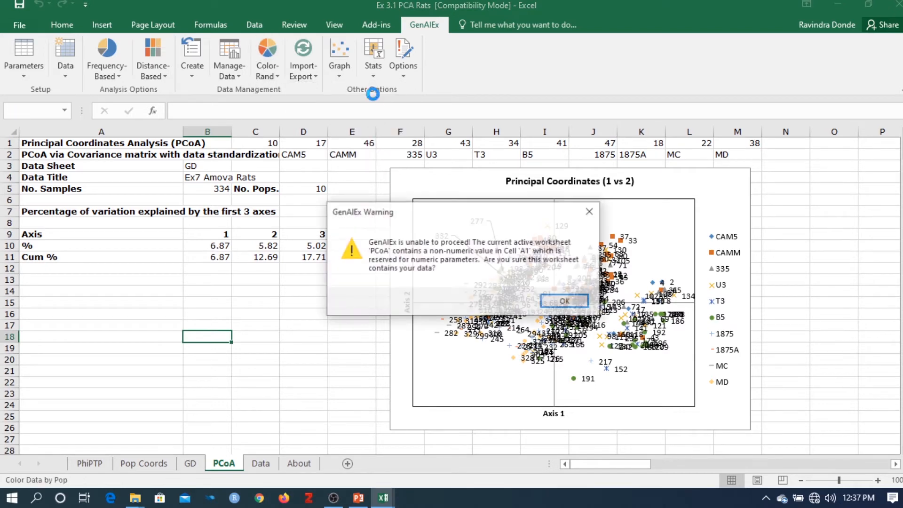
pyautogui.click(565, 302)
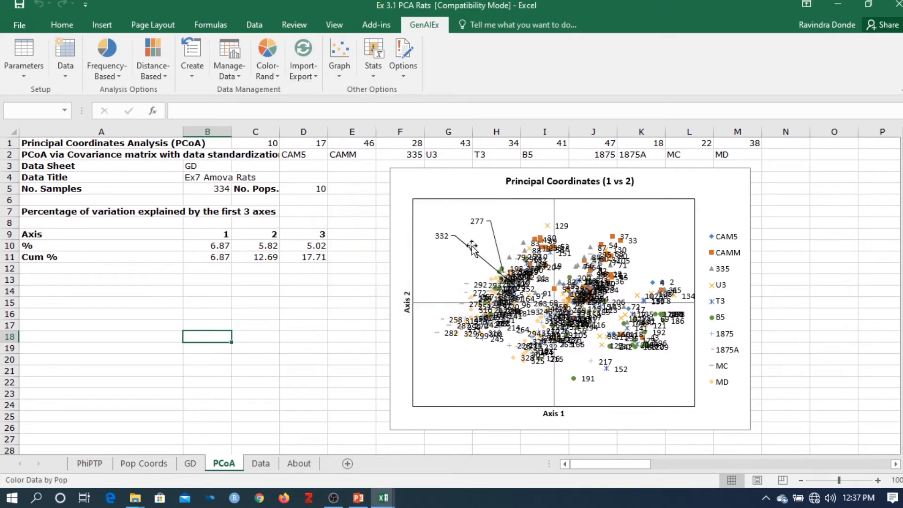
pyautogui.click(272, 75)
pyautogui.click(296, 288)
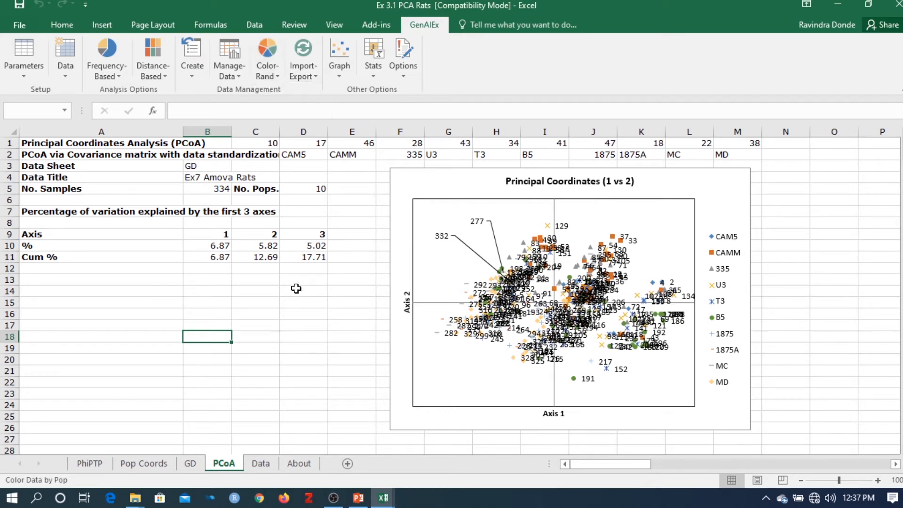
pyautogui.click(281, 428)
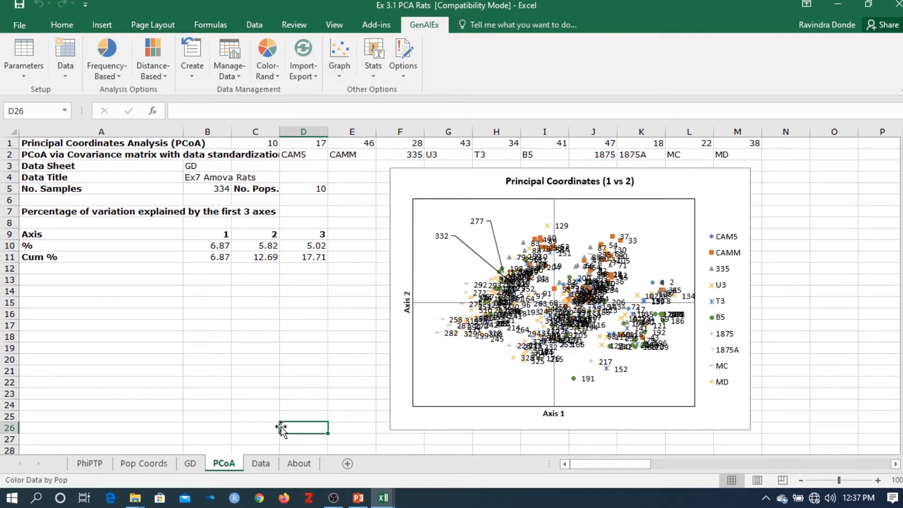
pyautogui.click(283, 393)
# Step: Minimise the rat and Demo1 workbooks and open Ex 3.2 Mantel by Hand from the GenAlEx 6.5 Tut3 folder
pyautogui.click(846, 5)
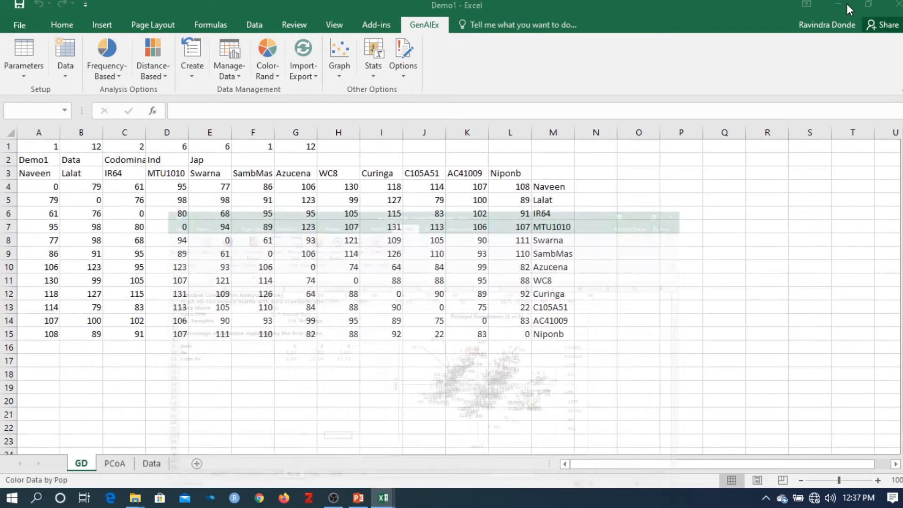
pyautogui.click(846, 5)
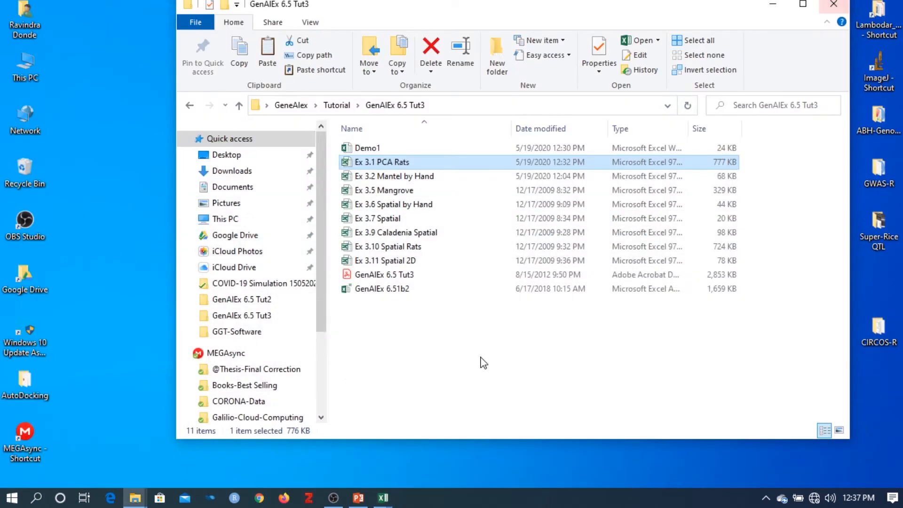
pyautogui.click(469, 373)
pyautogui.doubleClick(422, 179)
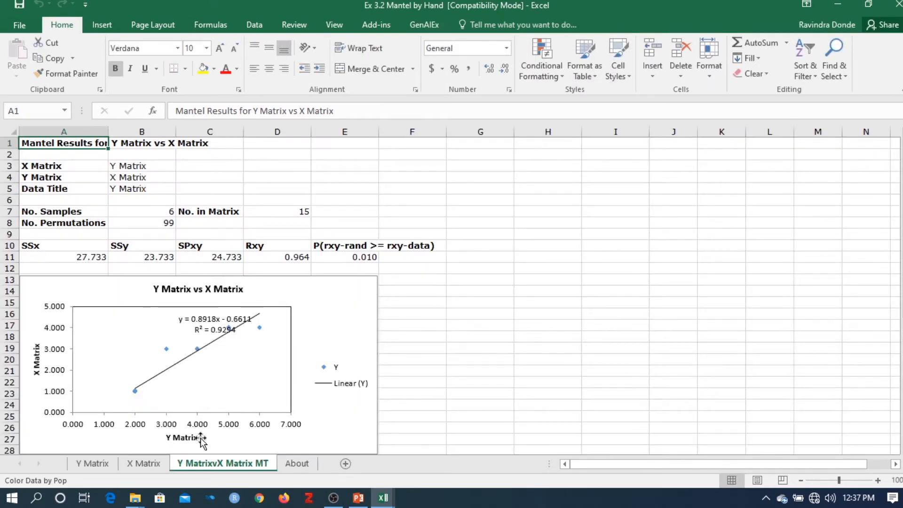
# Step: Delete the existing Y MatrixvX Matrix MT results sheet and save the workbook in its current format
pyautogui.rightClick(199, 461)
pyautogui.click(238, 322)
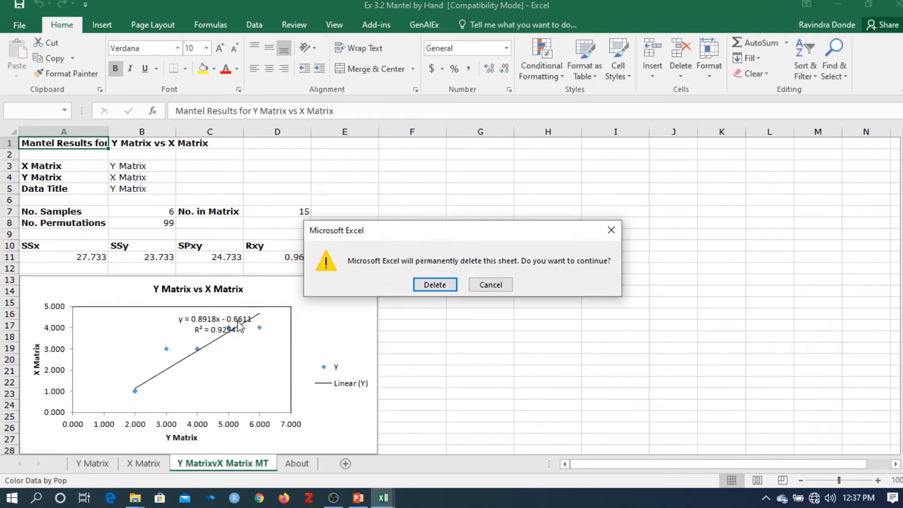
pyautogui.click(426, 285)
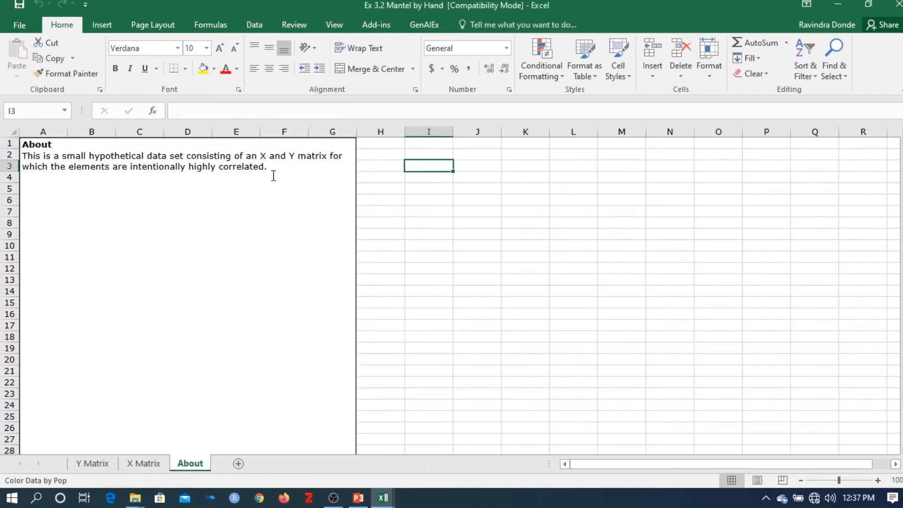
pyautogui.click(22, 6)
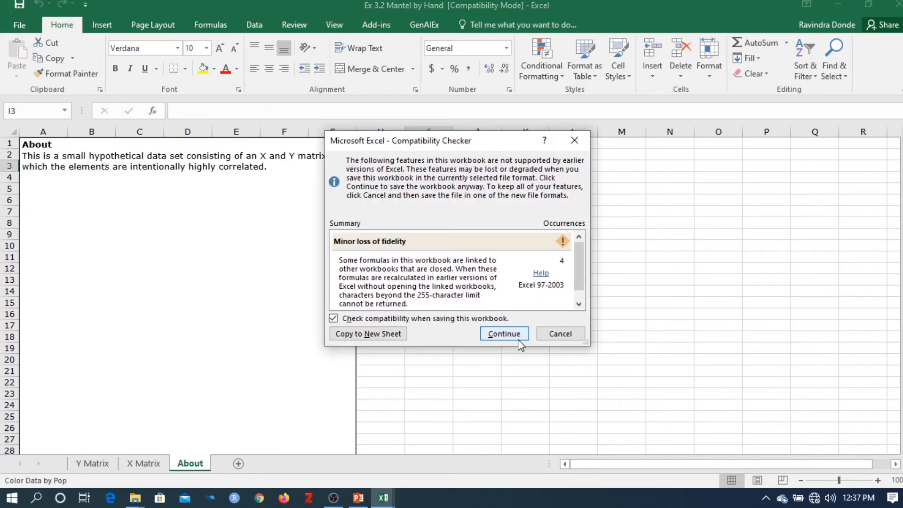
pyautogui.click(517, 336)
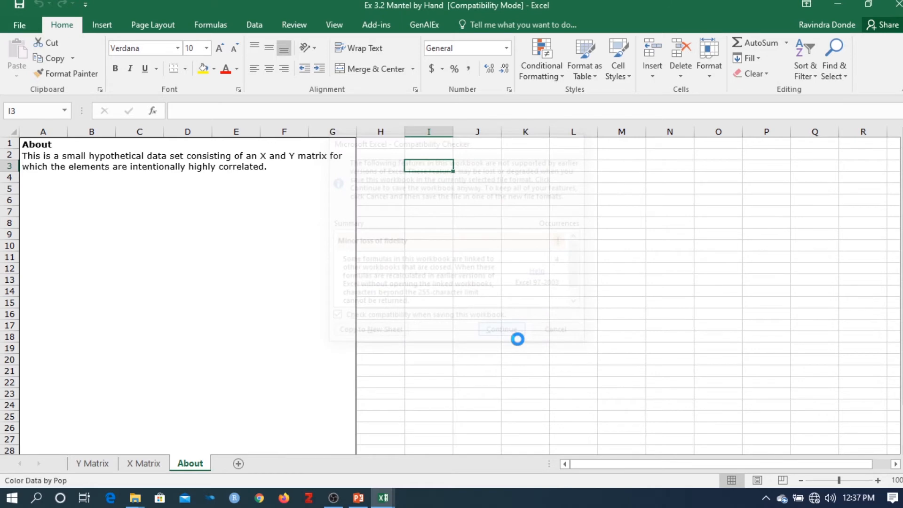
# Step: Examine the triangular distance data on the Y Matrix and X Matrix sheets
pyautogui.click(96, 464)
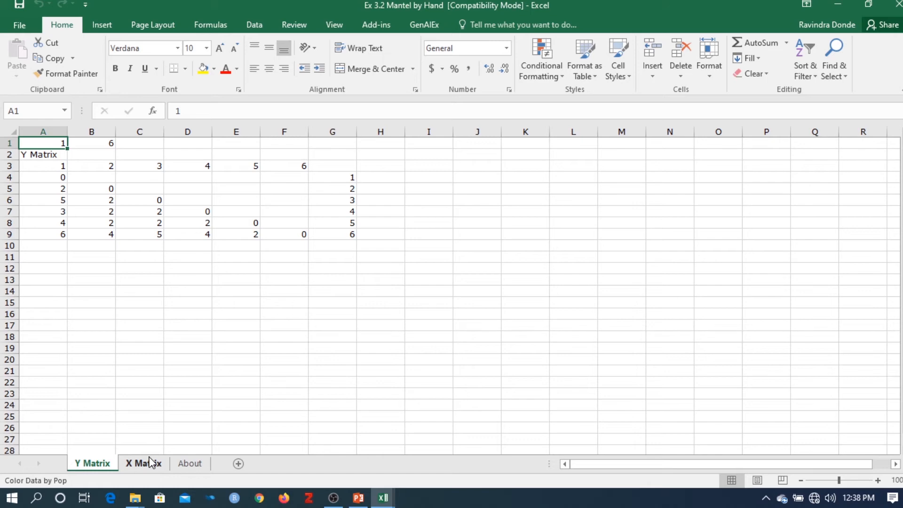
pyautogui.click(219, 414)
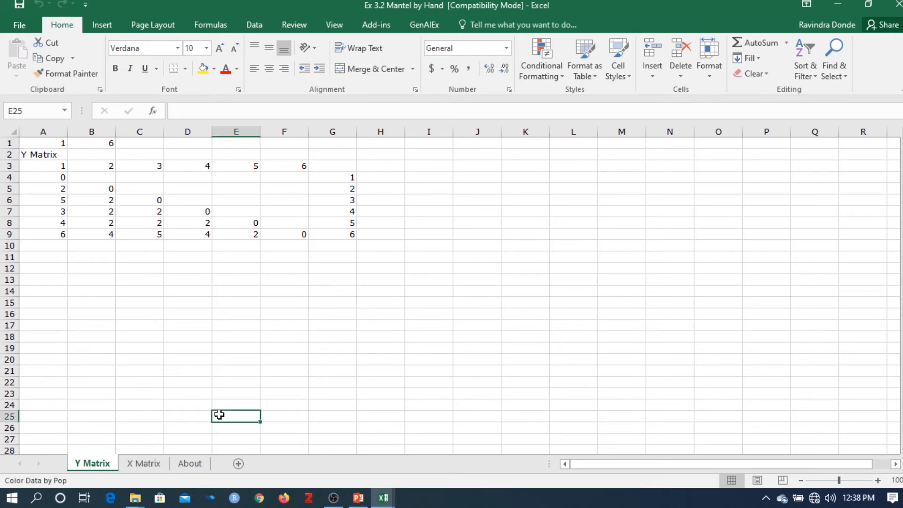
pyautogui.click(141, 466)
pyautogui.click(104, 467)
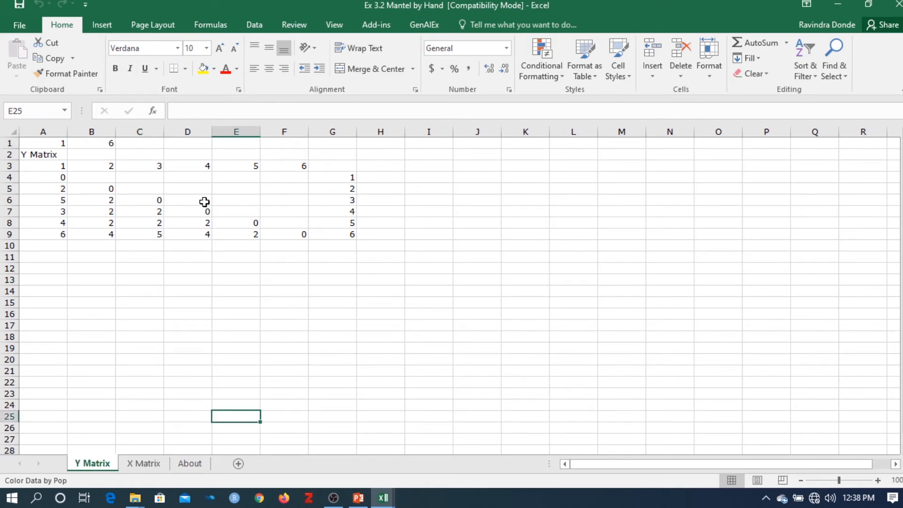
# Step: Run a paired Mantel test of Y Matrix against X Matrix with 99 permutations, outputting the XY graph and frequency distribution
pyautogui.click(416, 27)
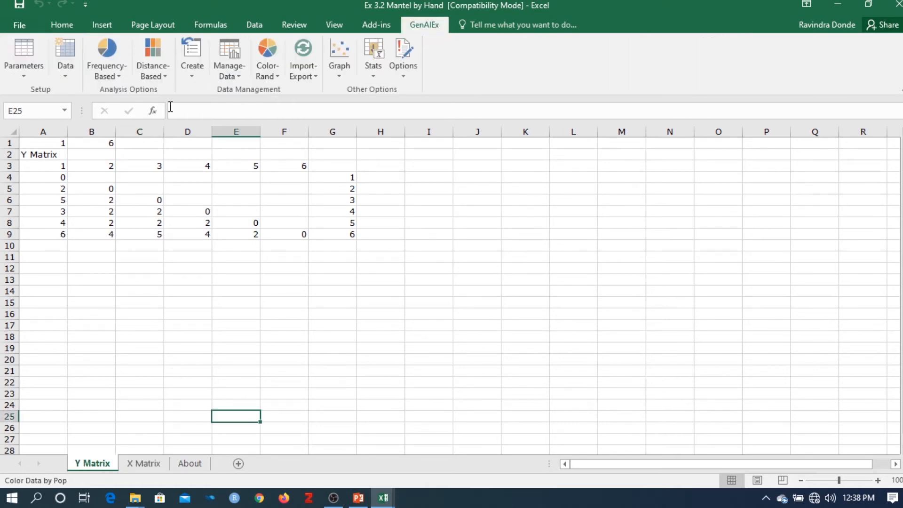
pyautogui.click(166, 77)
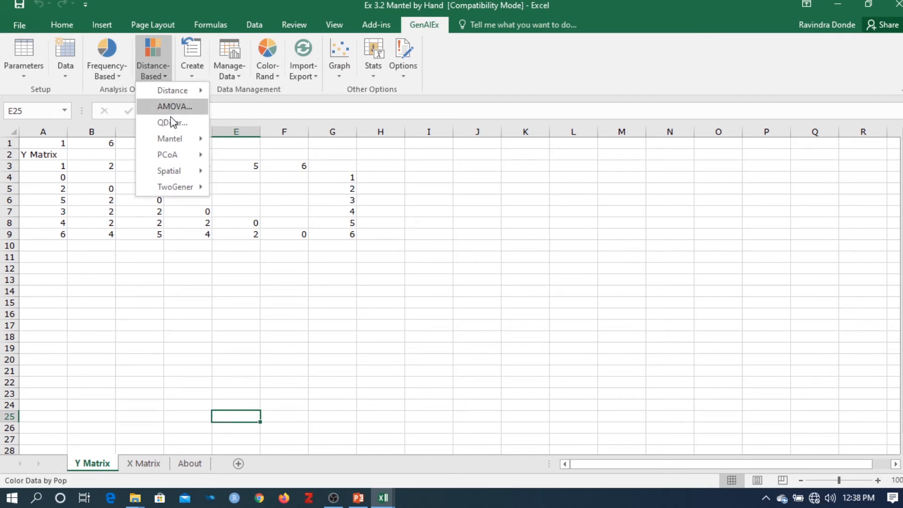
pyautogui.moveTo(178, 144)
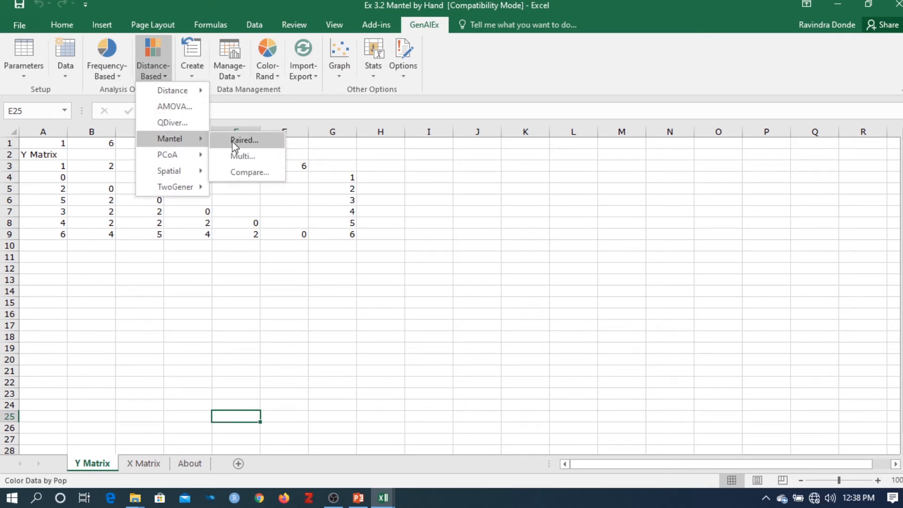
pyautogui.click(244, 140)
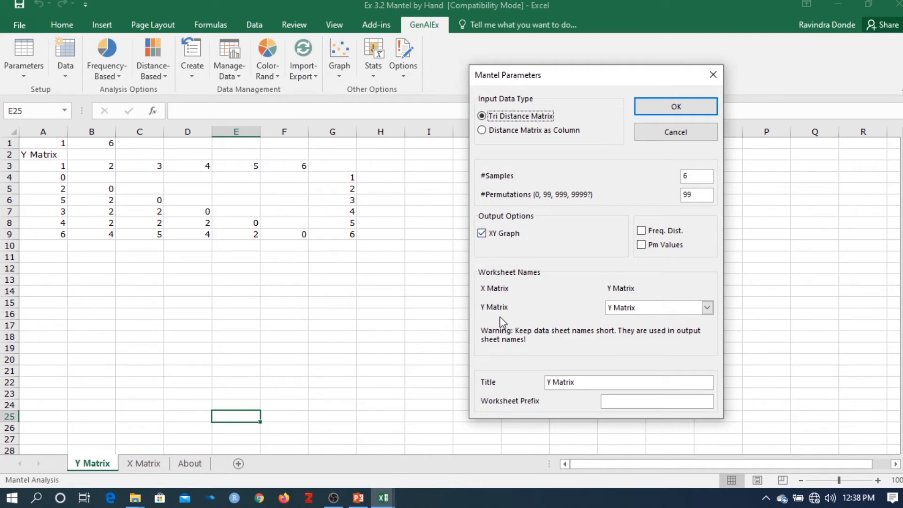
pyautogui.click(706, 308)
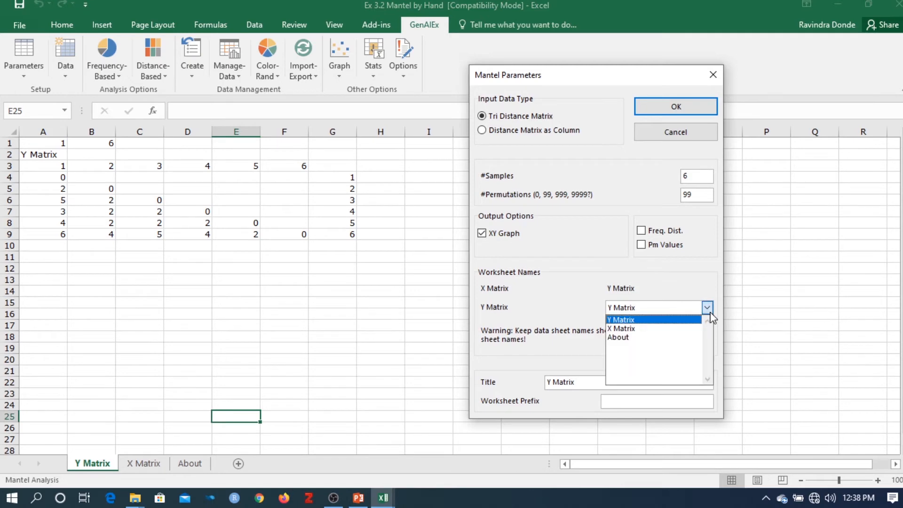
pyautogui.click(664, 330)
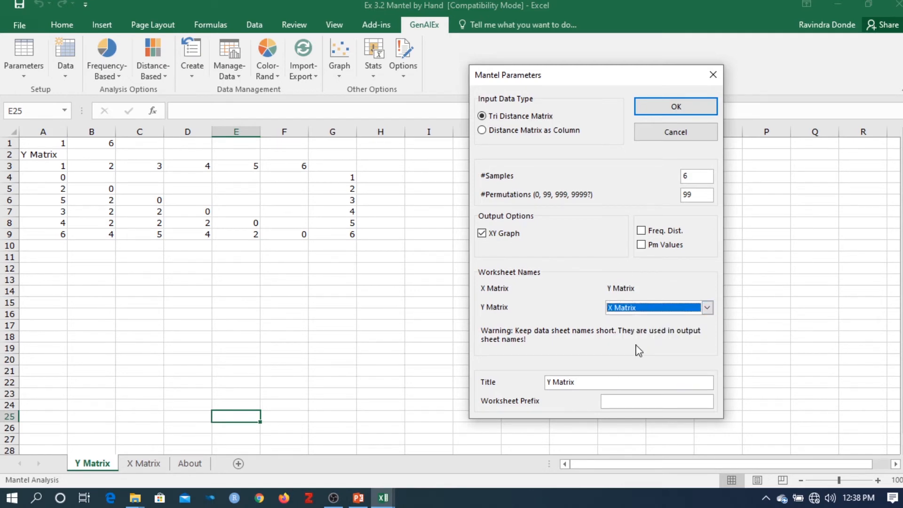
pyautogui.click(642, 231)
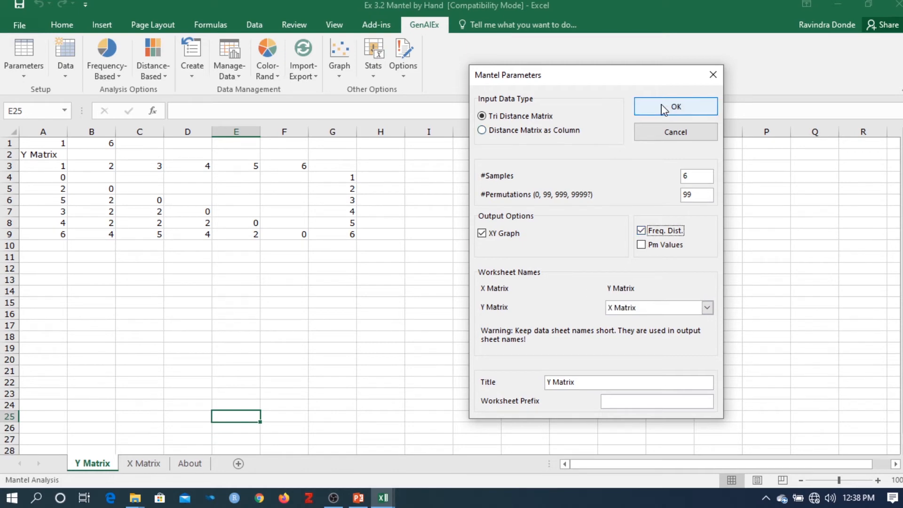
pyautogui.click(698, 197)
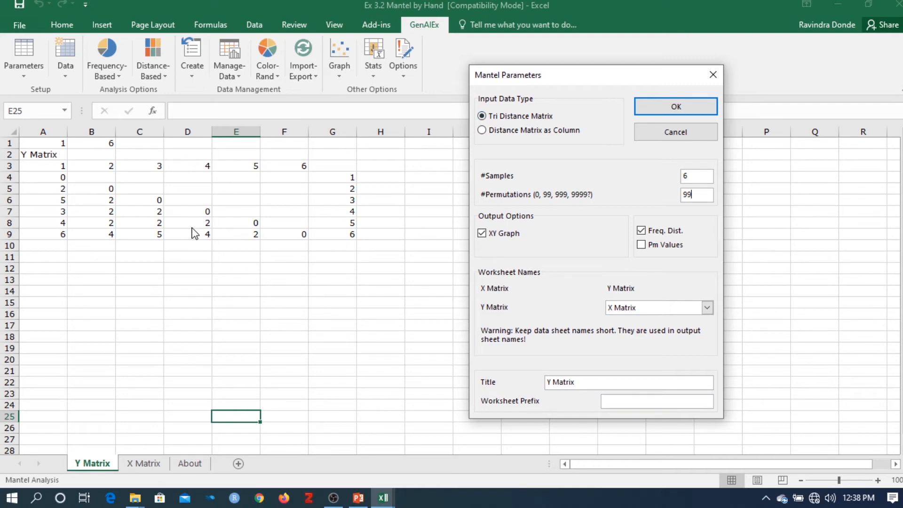
pyautogui.click(688, 110)
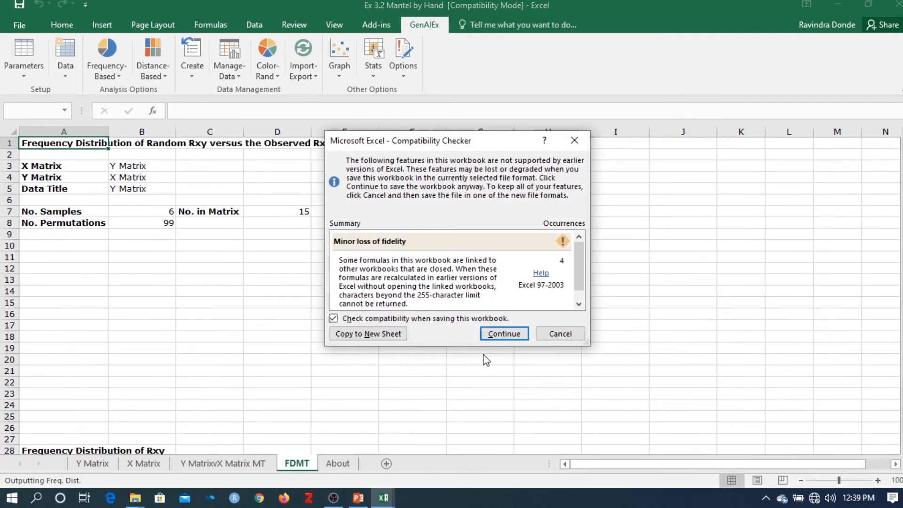
pyautogui.click(496, 334)
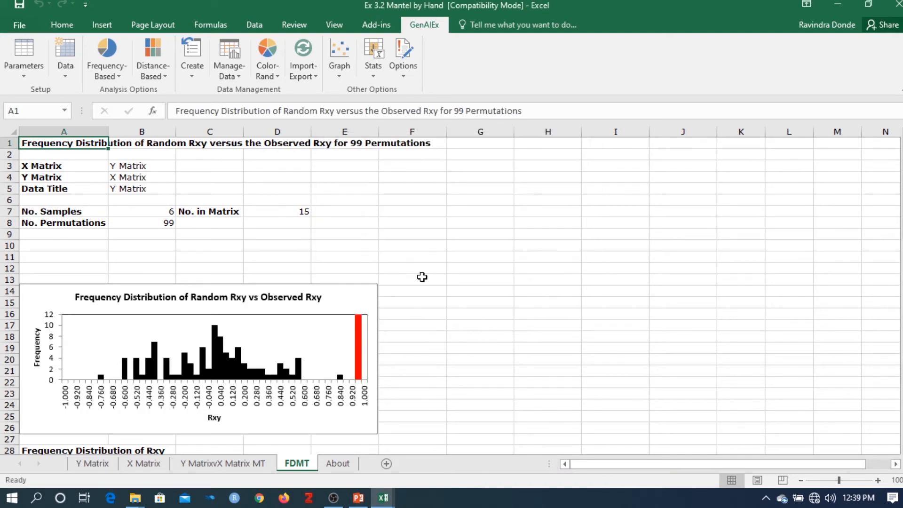
# Step: Review the Rxy frequency distribution on the FDMT sheet and the Mantel results with the Y Matrix vs X Matrix plot
pyautogui.scroll(-1, 369, 272)
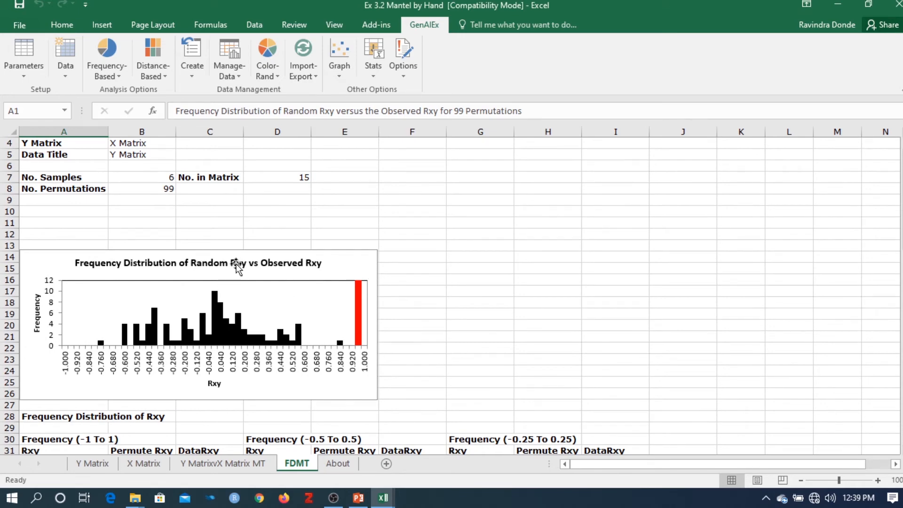
pyautogui.click(247, 465)
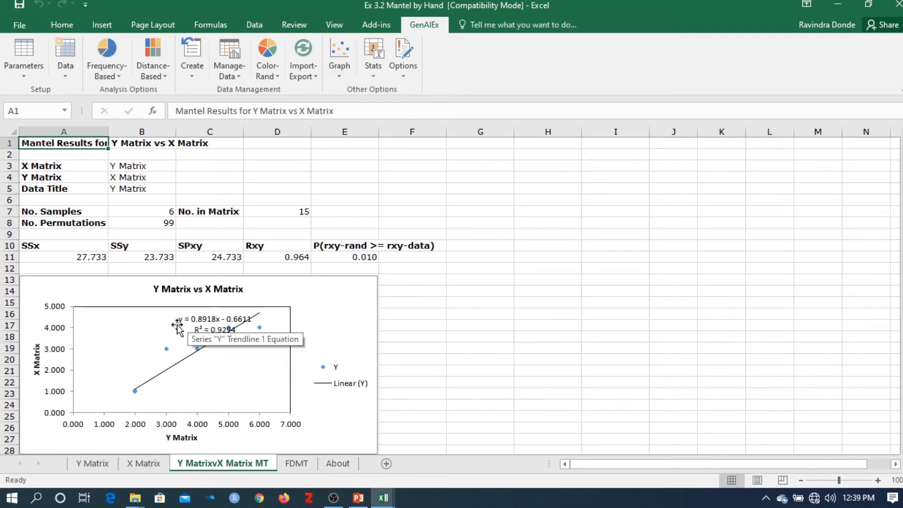
pyautogui.click(461, 361)
pyautogui.scroll(-5, 473, 403)
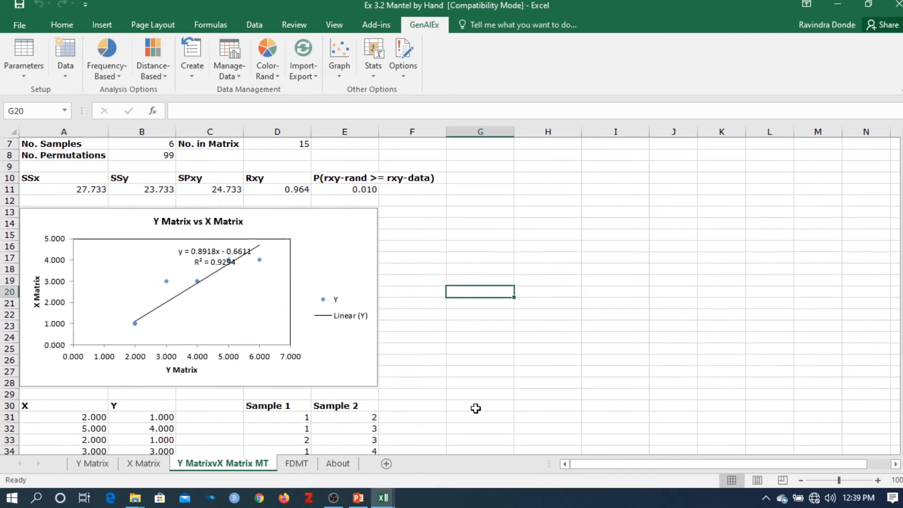
# Step: Review the Mantel test summary and plot, and compare them with the source Y Matrix and X Matrix sheets
pyautogui.scroll(4, 475, 408)
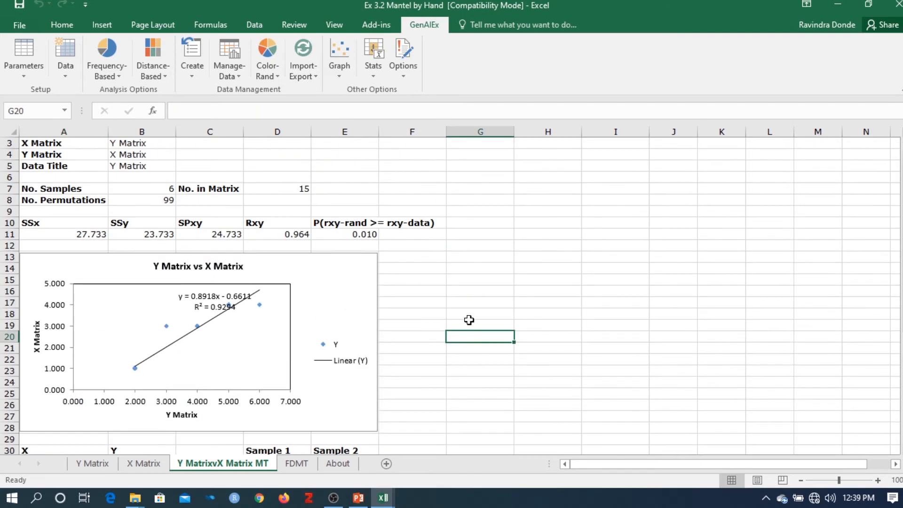
pyautogui.click(481, 278)
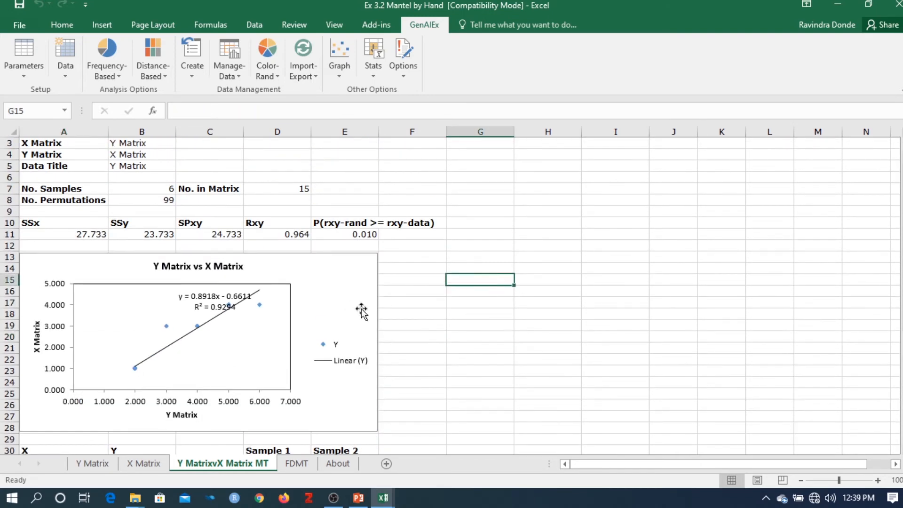
pyautogui.click(85, 464)
pyautogui.click(138, 465)
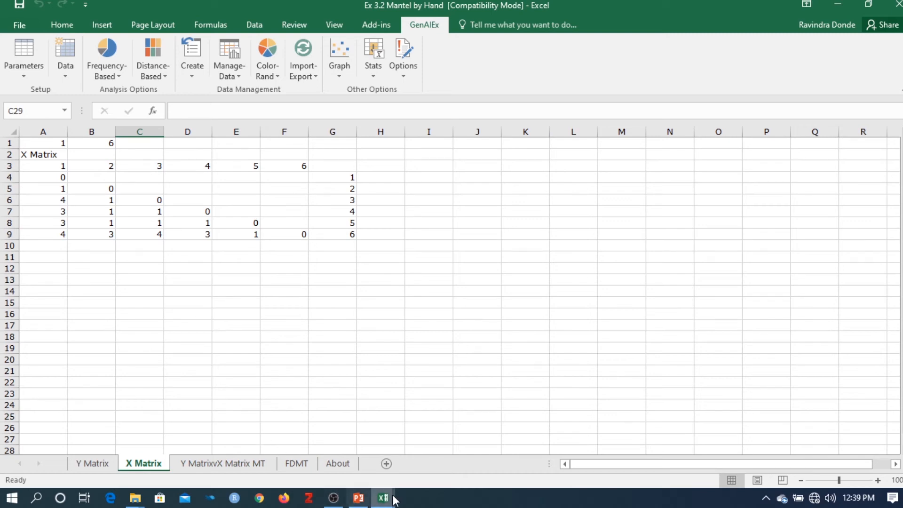
# Step: Switch to the Demo1 workbook and examine the full distance matrix on the GD sheet and the marker data on the Data sheet
pyautogui.moveTo(383, 497)
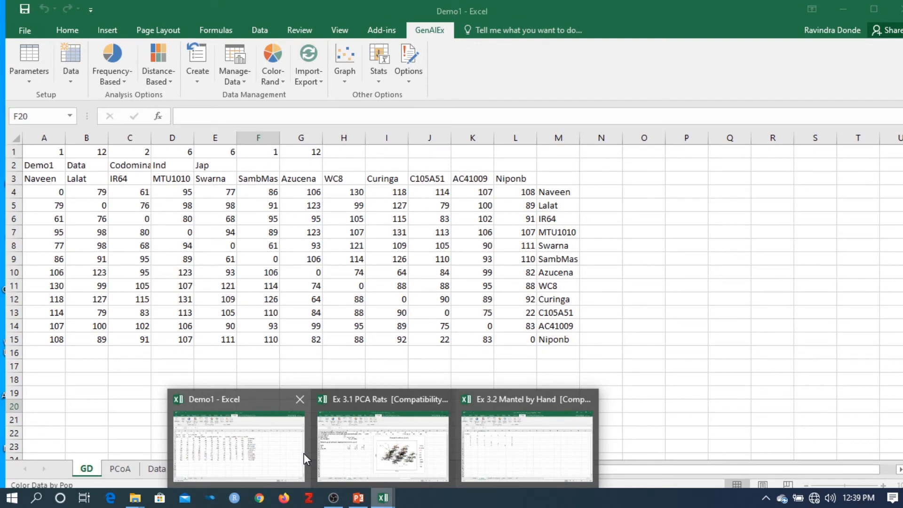
pyautogui.click(301, 453)
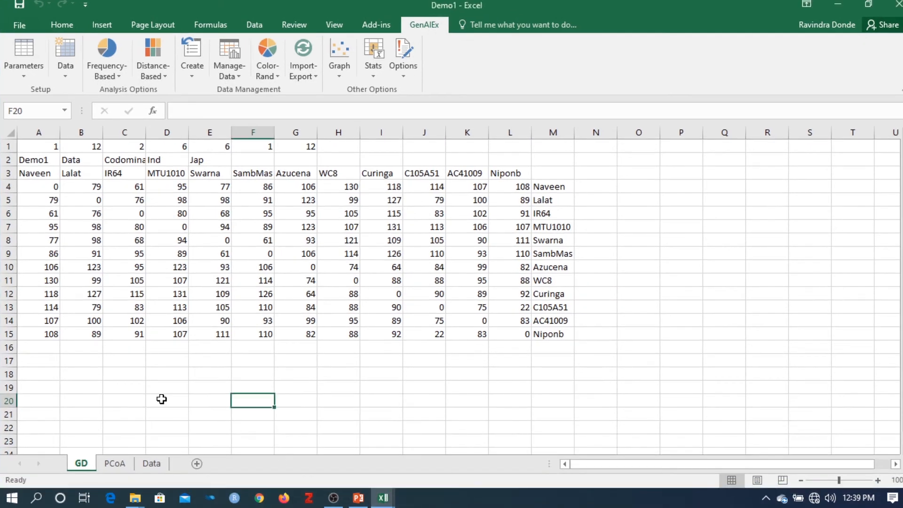
pyautogui.click(69, 343)
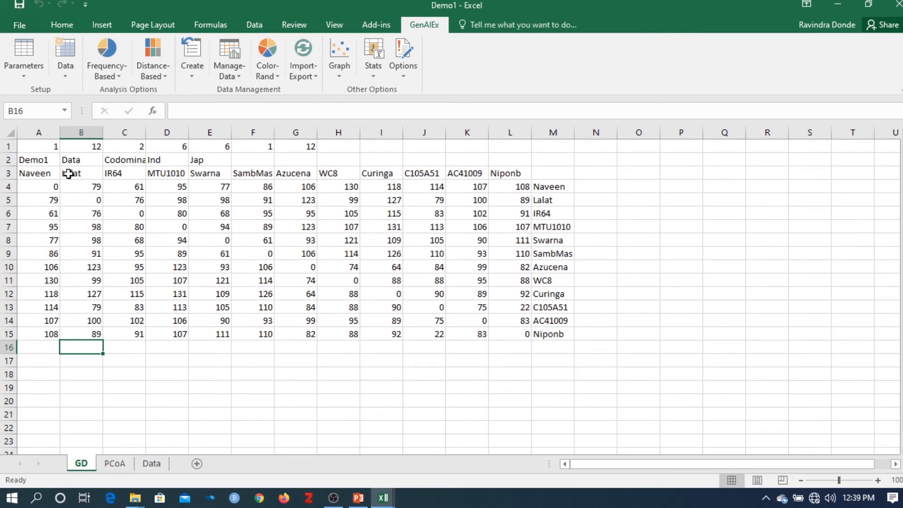
pyautogui.moveTo(88, 184); pyautogui.dragTo(312, 215)
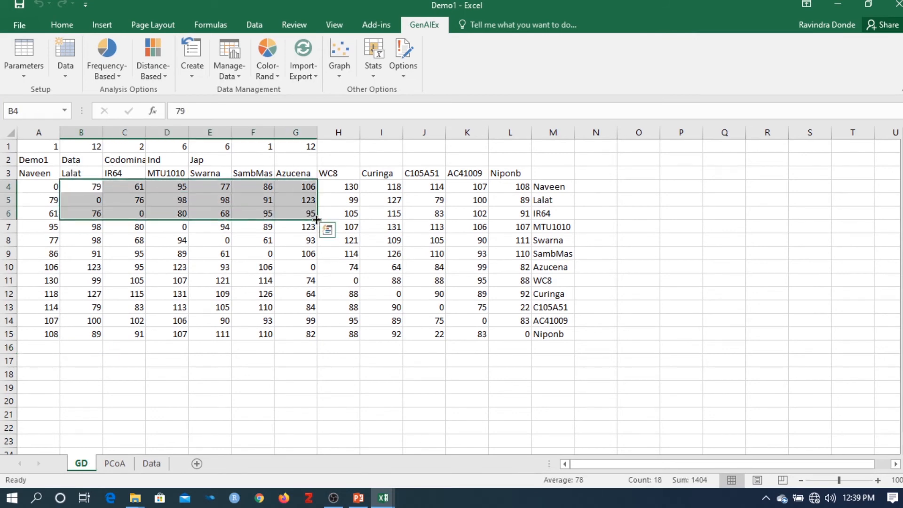
pyautogui.moveTo(37, 194); pyautogui.dragTo(348, 355)
pyautogui.click(240, 392)
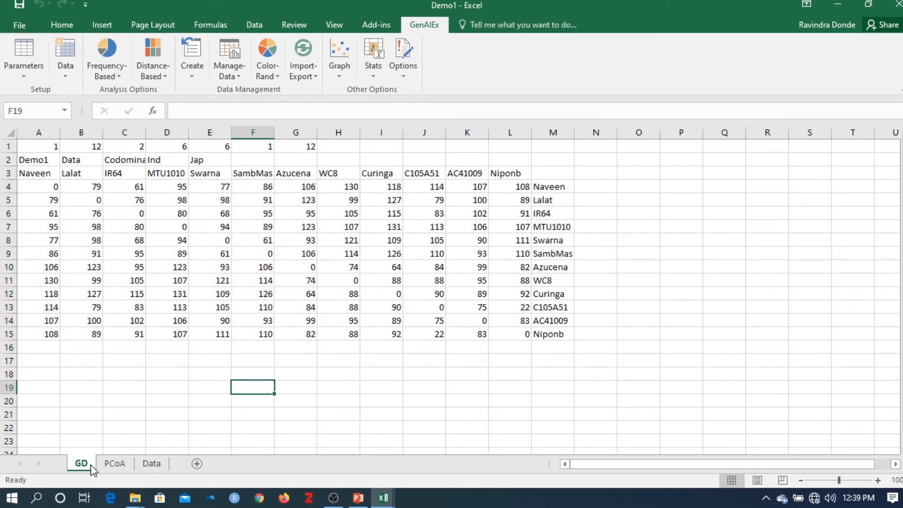
pyautogui.click(161, 467)
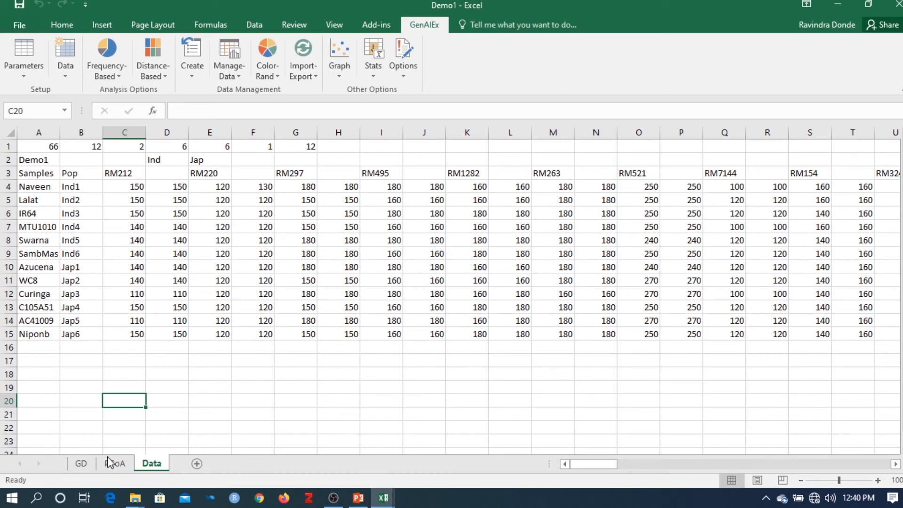
pyautogui.click(80, 463)
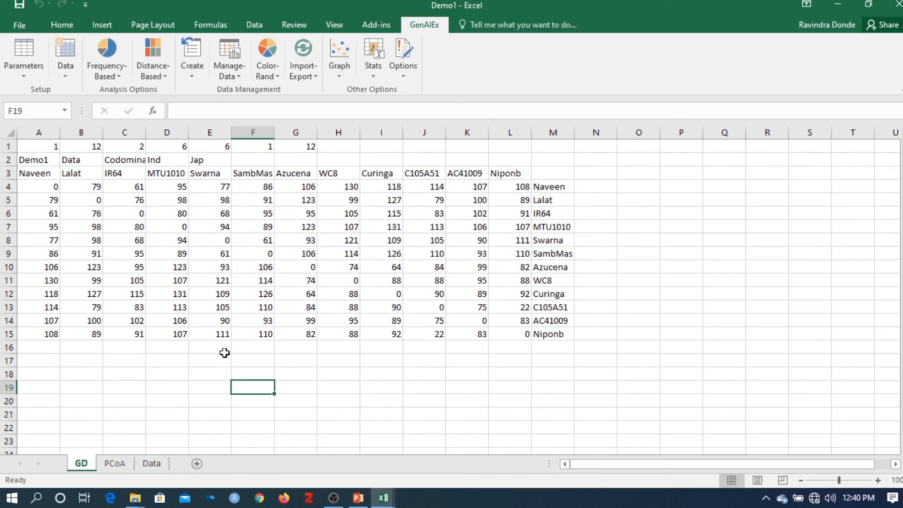
pyautogui.click(319, 404)
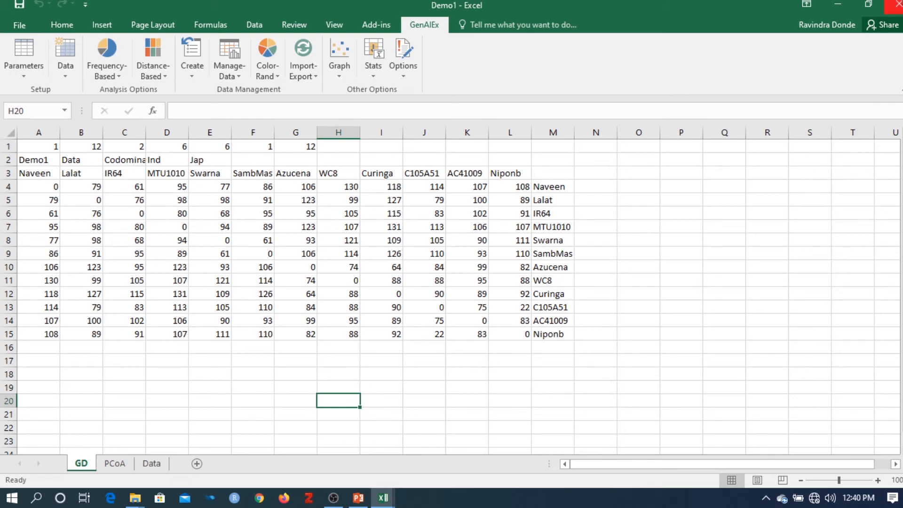
pyautogui.click(837, 4)
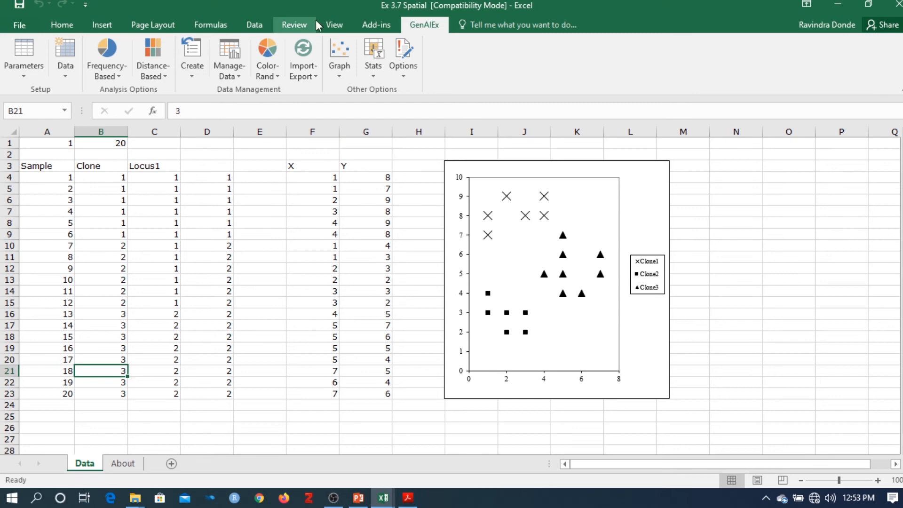
# Step: Calculate codominant genotypic and geographic distance matrices for the Ex 3.7 Spatial data, using X, Y coordinates from columns 6 and 7, and inspect both sheets
pyautogui.click(165, 66)
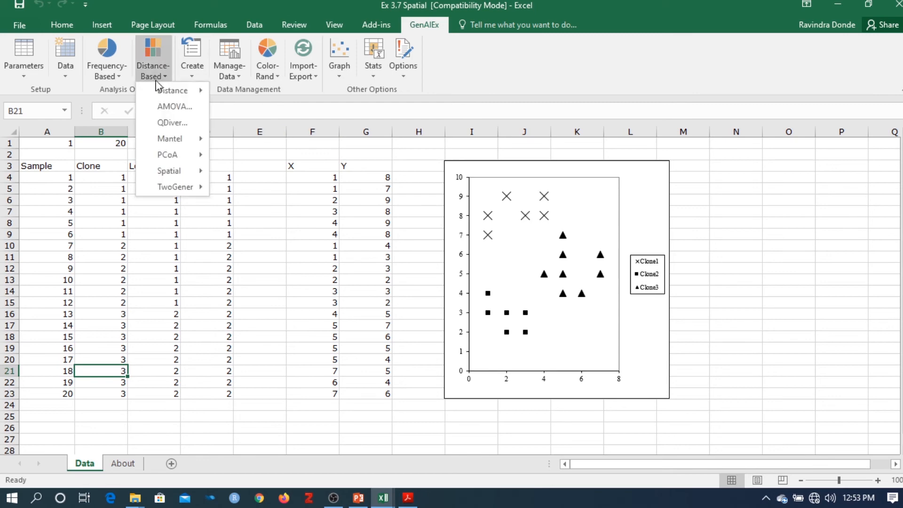
pyautogui.moveTo(157, 177)
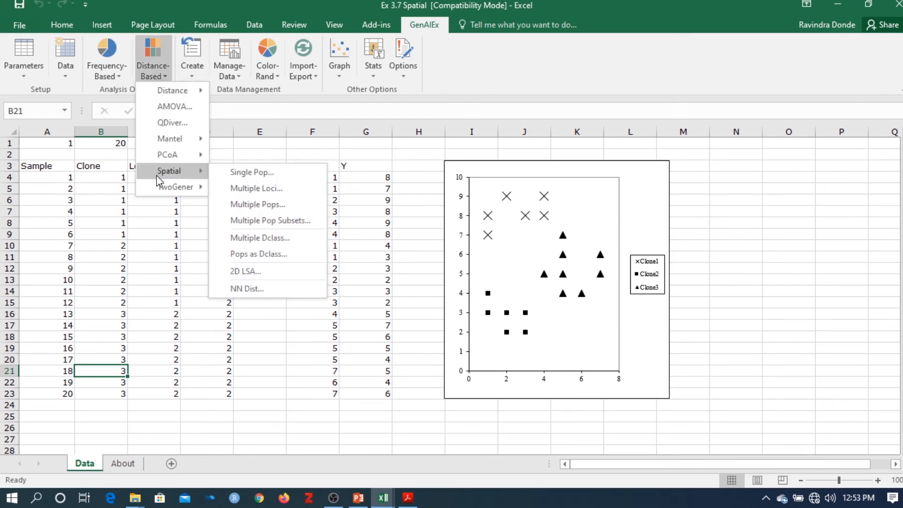
pyautogui.moveTo(173, 90)
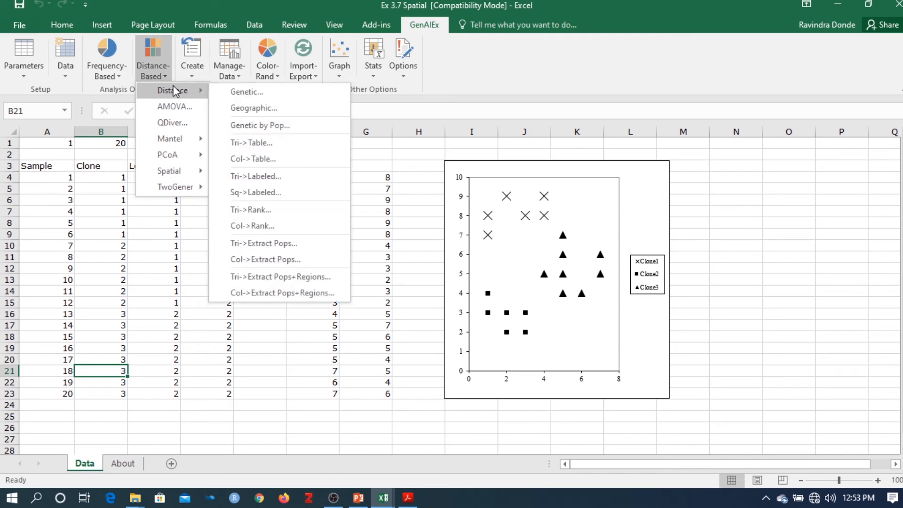
pyautogui.click(163, 62)
pyautogui.click(163, 62)
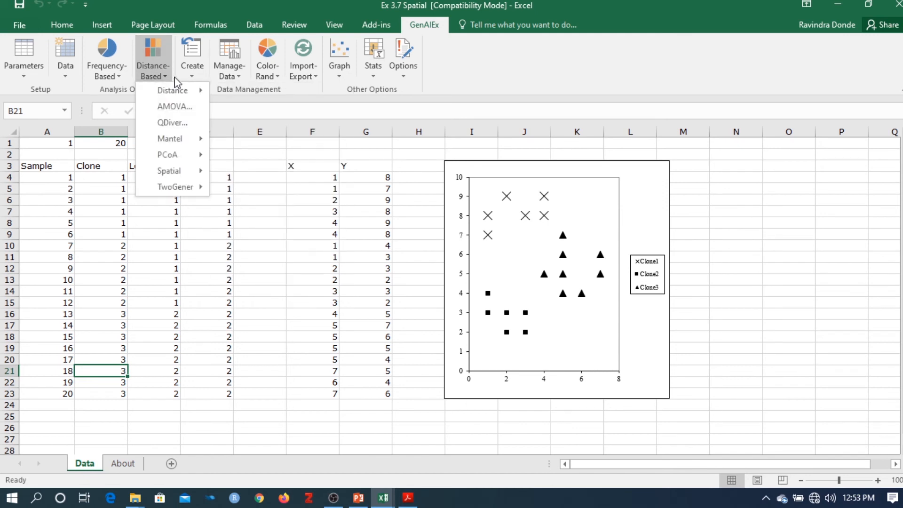
pyautogui.moveTo(181, 94)
pyautogui.click(249, 93)
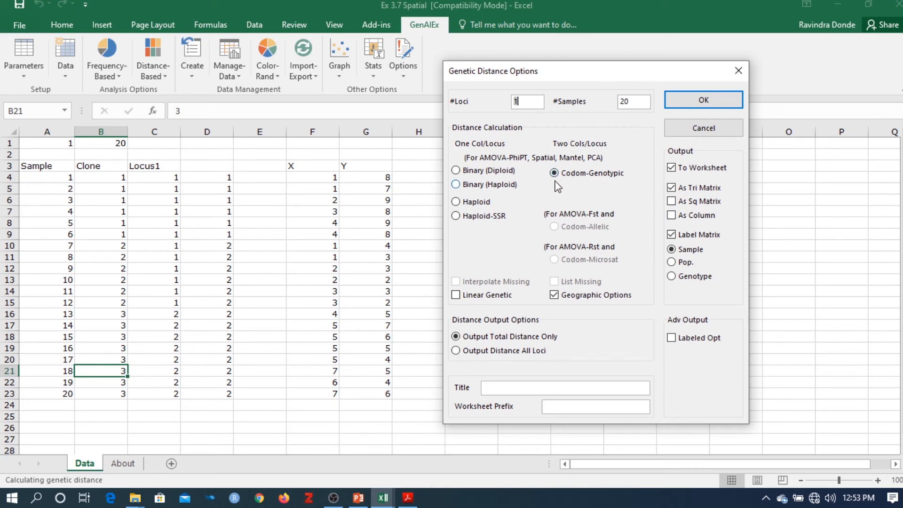
pyautogui.click(718, 106)
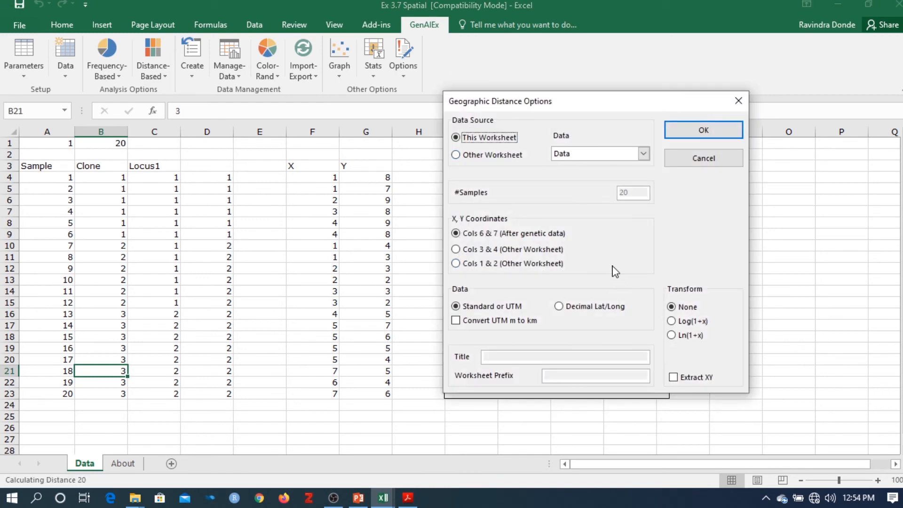
pyautogui.click(693, 135)
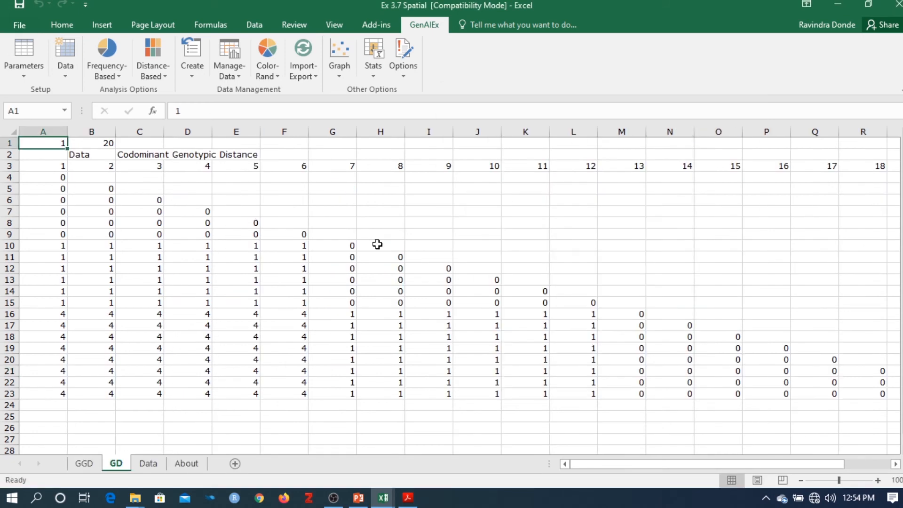
pyautogui.click(83, 465)
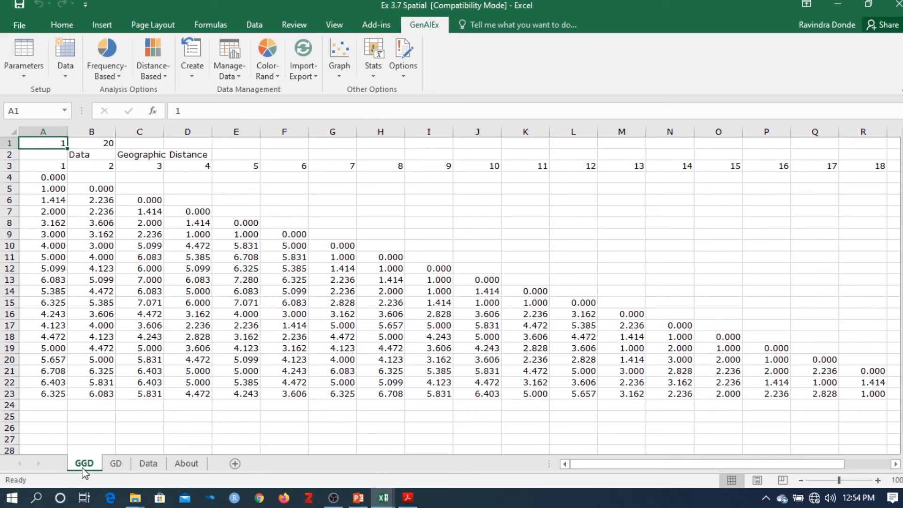
pyautogui.click(117, 465)
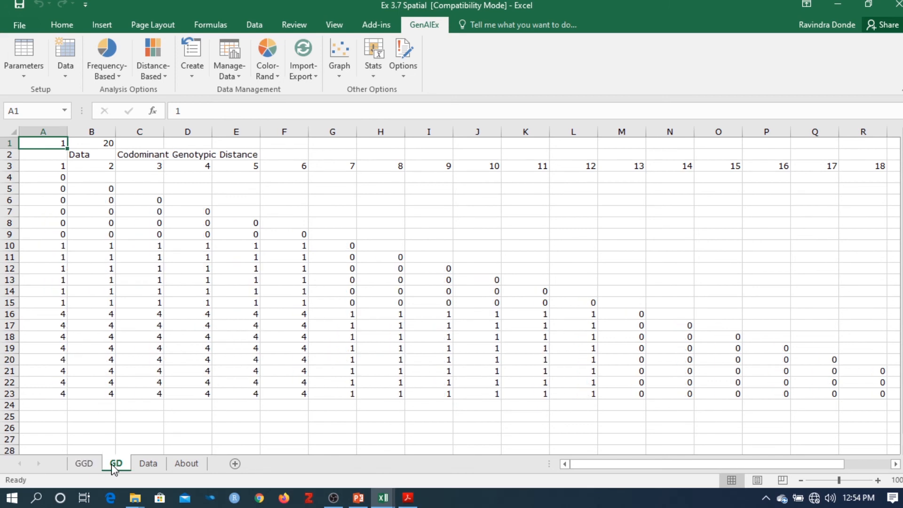
# Step: Run a single-population spatial structure analysis of GD against GGD with 999 permutations and bootstraps, title Spetial, and six even distance classes of size 1
pyautogui.click(159, 76)
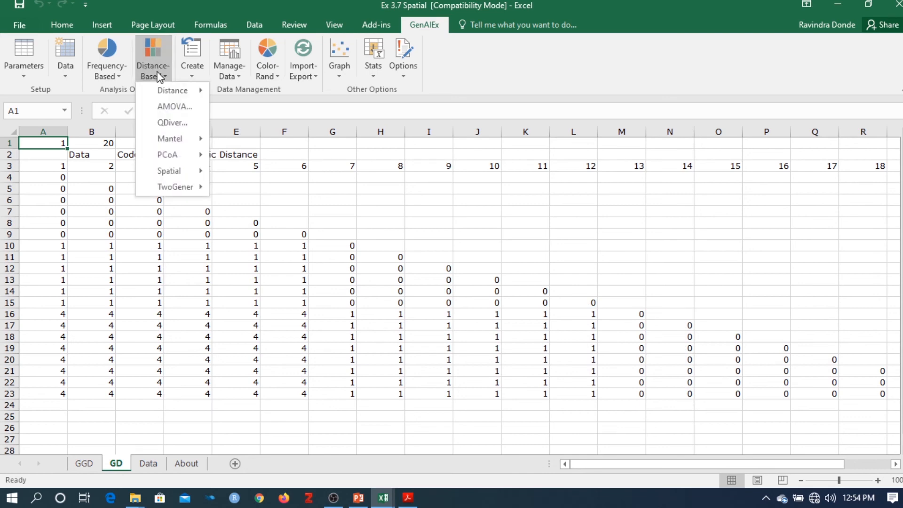
pyautogui.moveTo(179, 171)
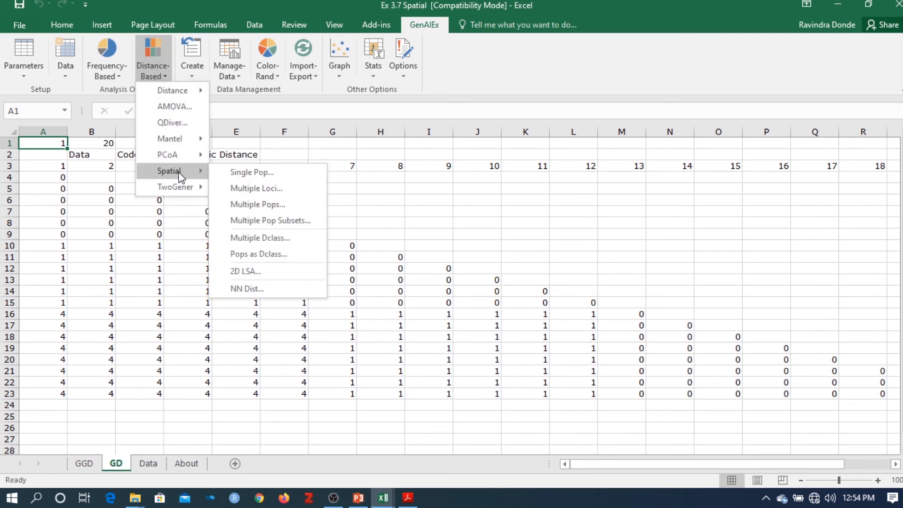
pyautogui.click(256, 172)
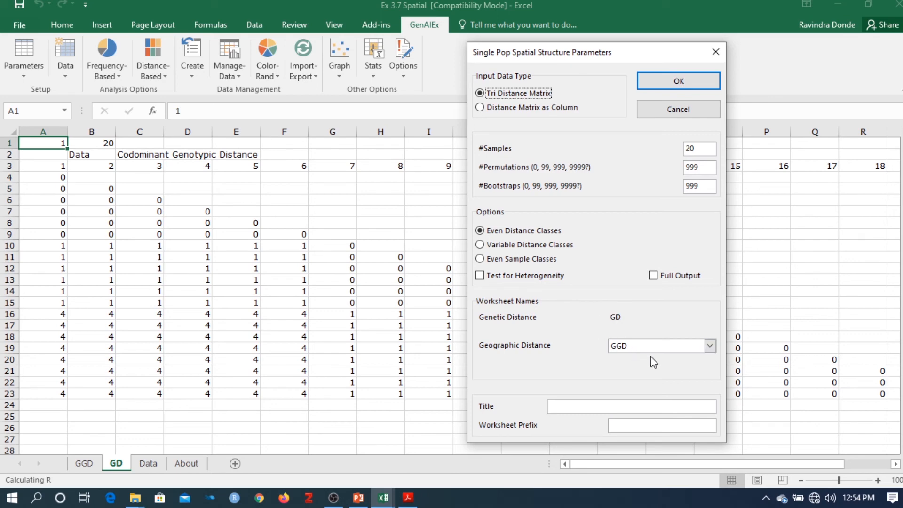
pyautogui.click(711, 347)
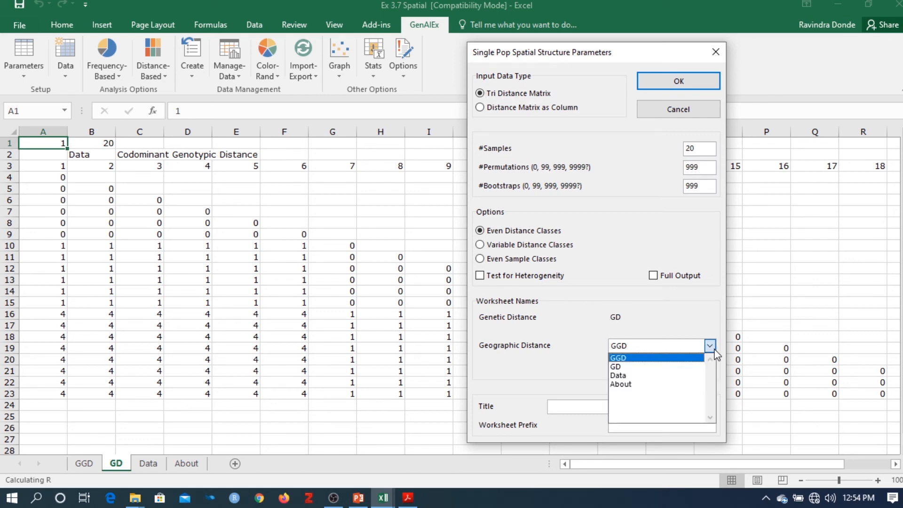
pyautogui.click(643, 360)
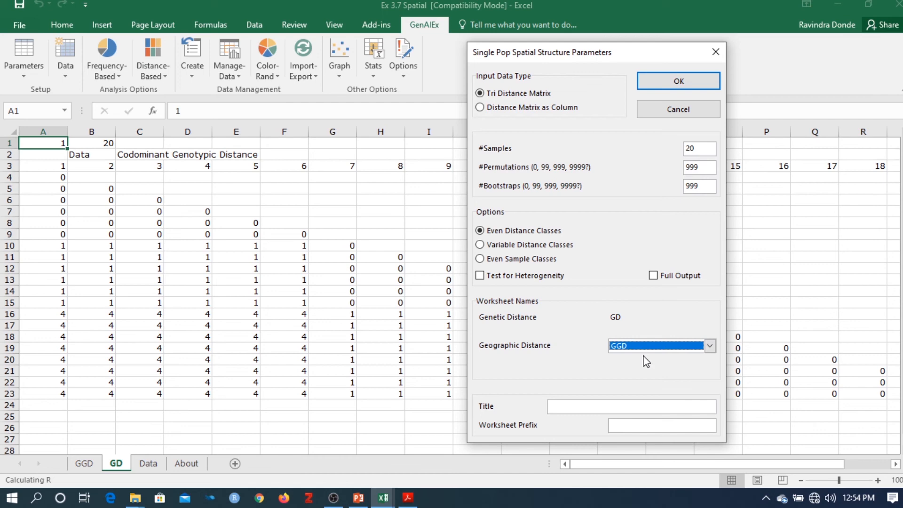
pyautogui.click(565, 405)
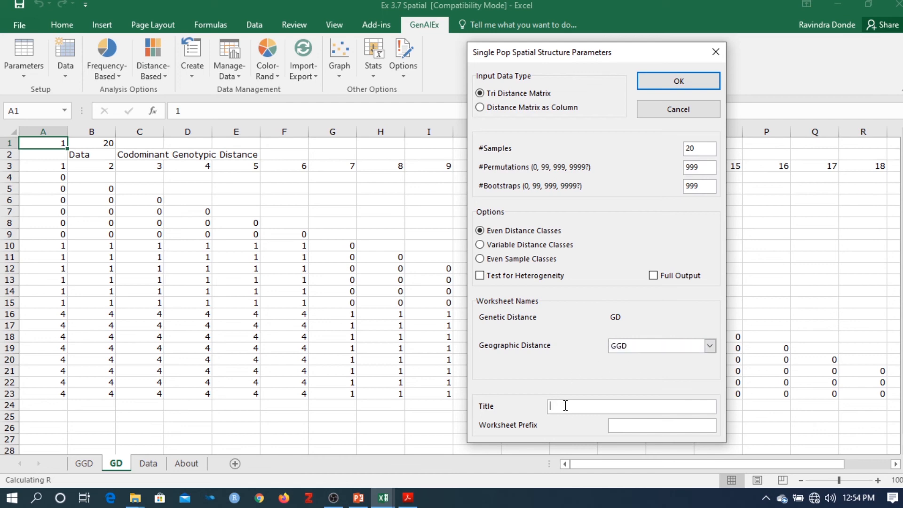
pyautogui.write('S')
pyautogui.write('pati')
pyautogui.write('al')
pyautogui.click(668, 82)
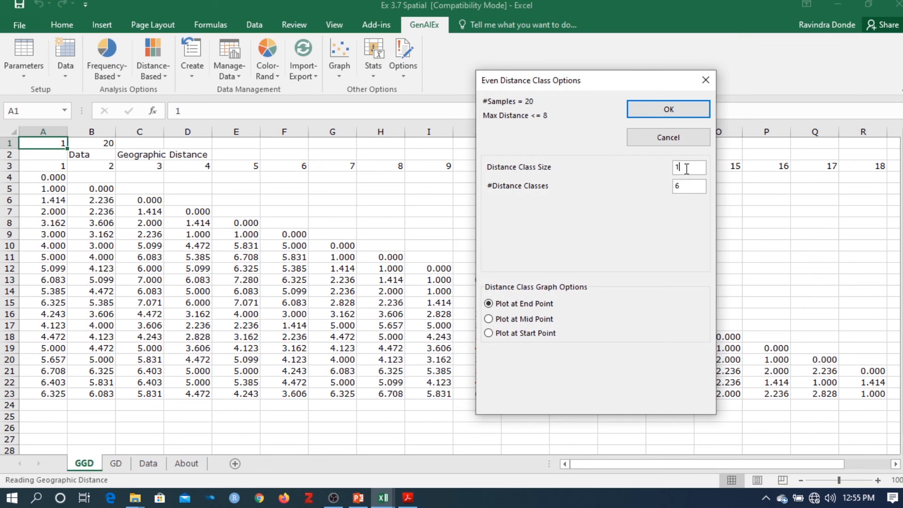
pyautogui.click(690, 186)
pyautogui.click(678, 116)
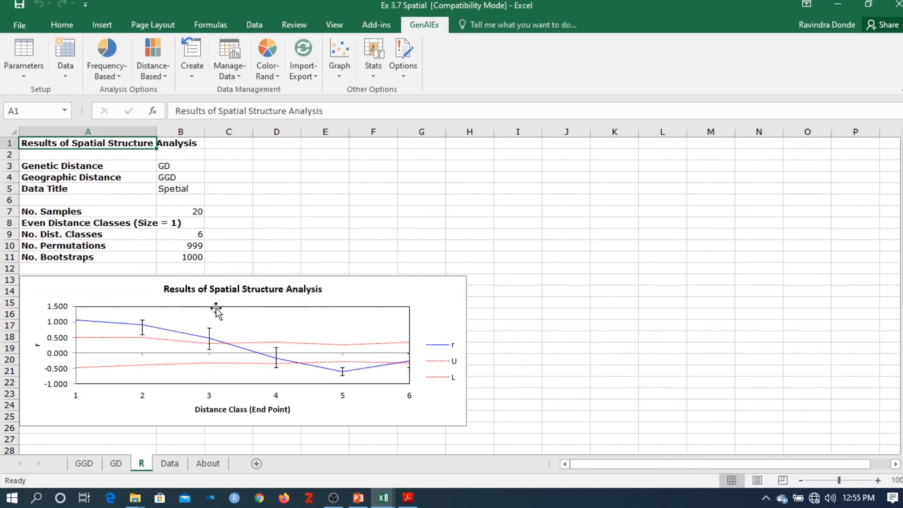
# Step: Review the spatial structure results on the R sheet, including the correlogram, the distance-class statistics and the explanatory notes
pyautogui.scroll(-2, 401, 203)
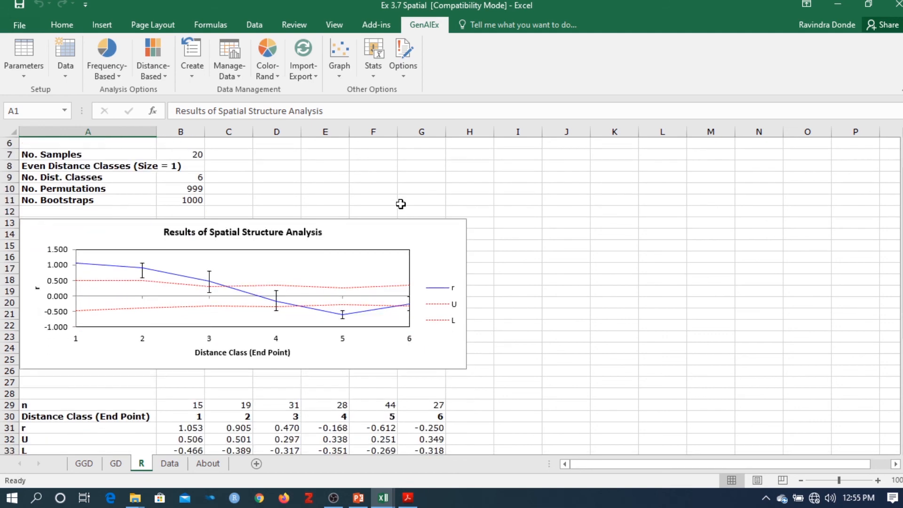
pyautogui.scroll(-3, 401, 203)
pyautogui.scroll(-5, 401, 204)
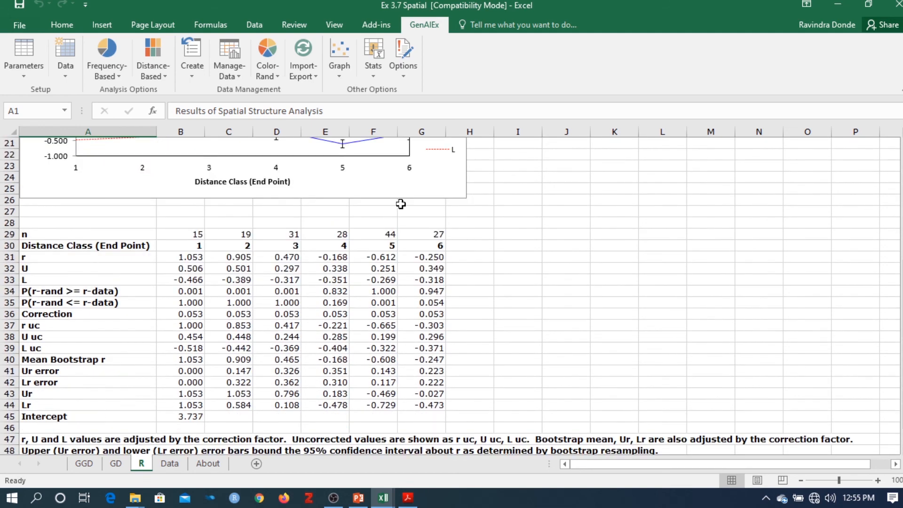
pyautogui.scroll(-4, 401, 203)
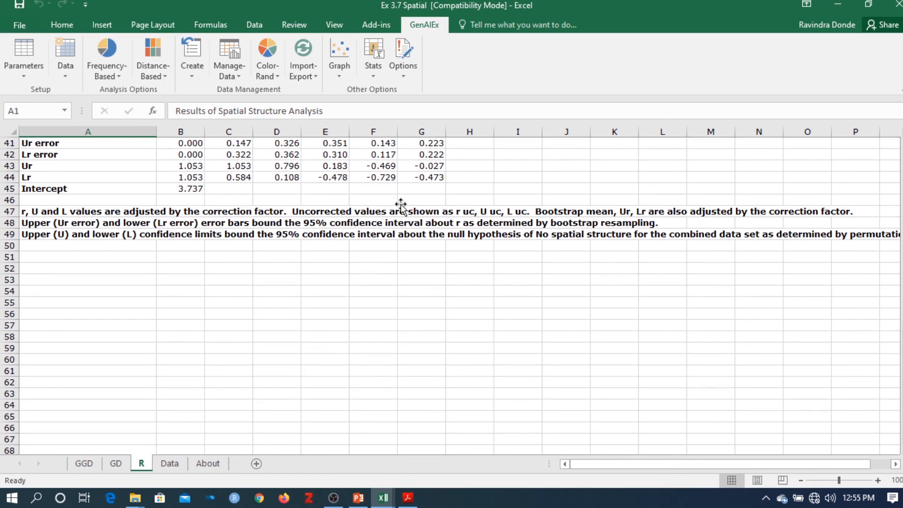
pyautogui.hotkey('ctrl', 'Home')
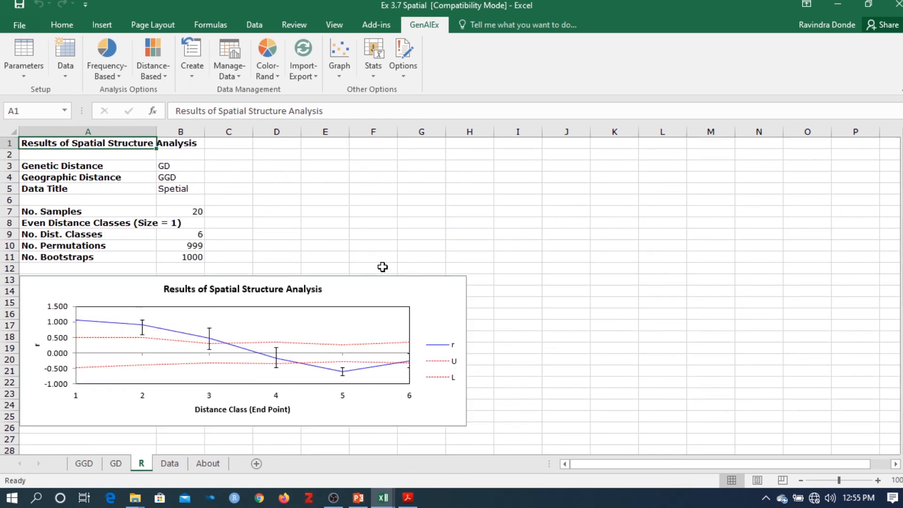